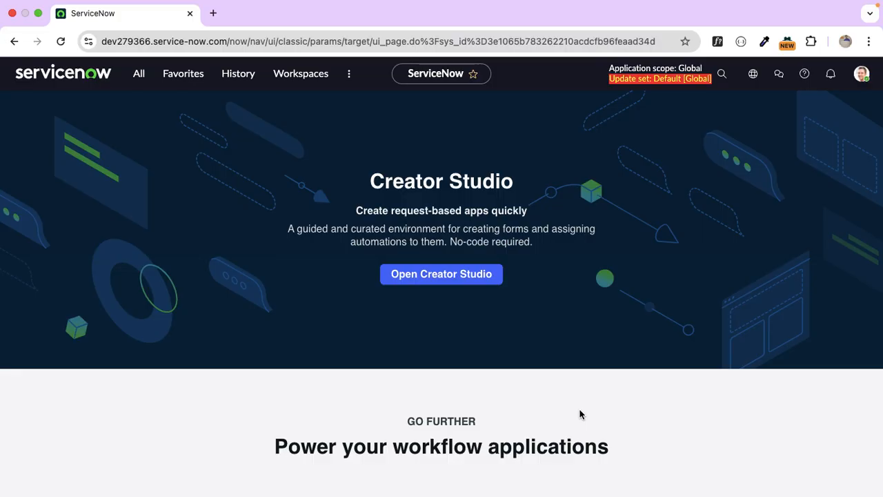
Switch to the Azure portal and register a new application named SN Entra Integration in the default directory.
key("super+Tab")
key("super+Tab")
key("super+Tab")
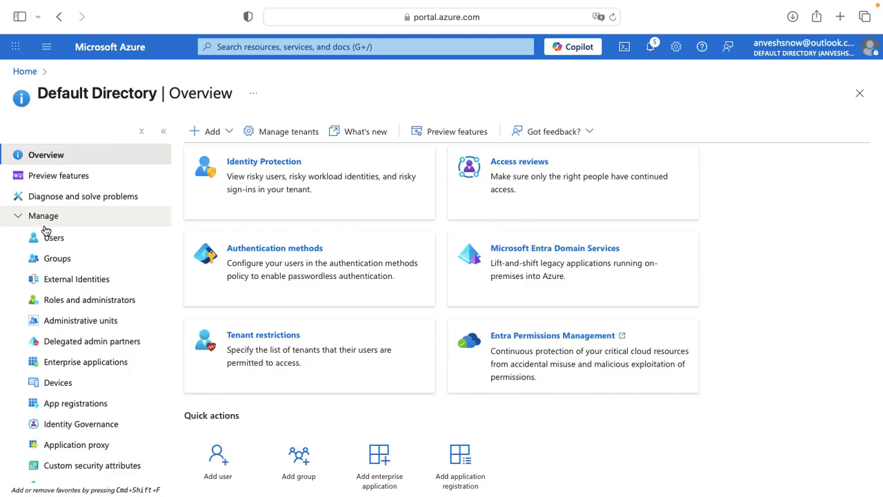
left_click(91, 406)
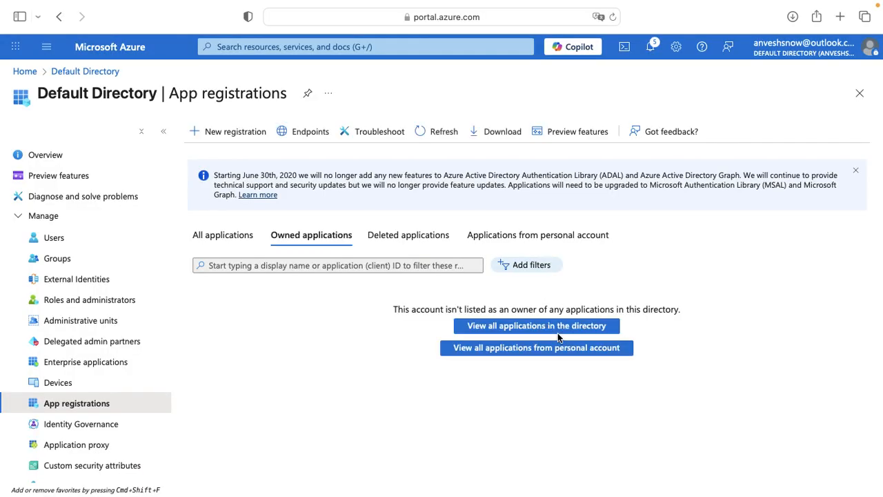
left_click(243, 140)
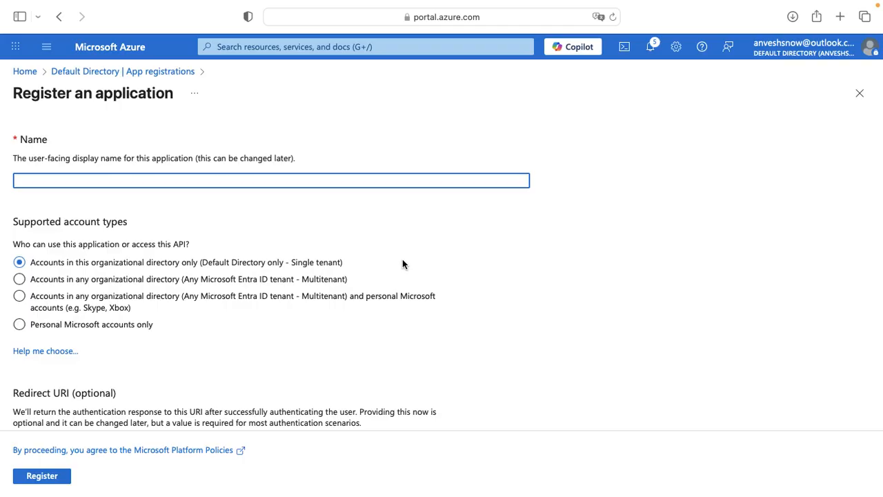
type("SN Entra Integration")
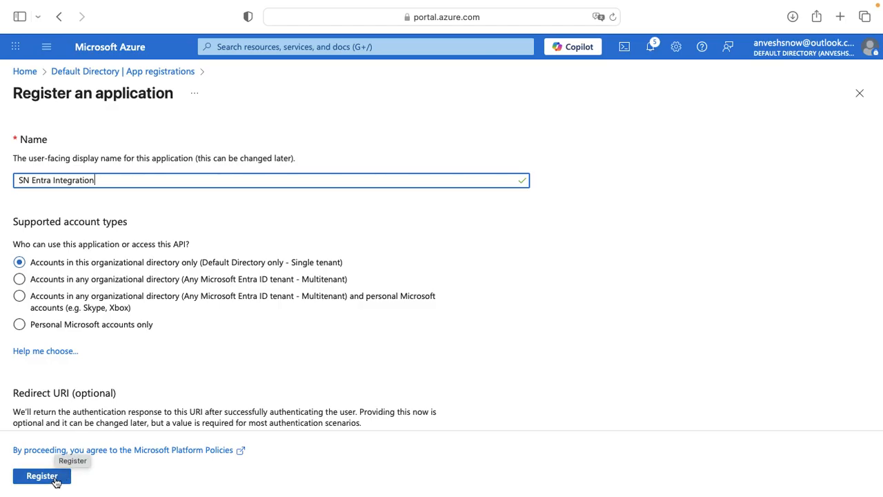
left_click(56, 481)
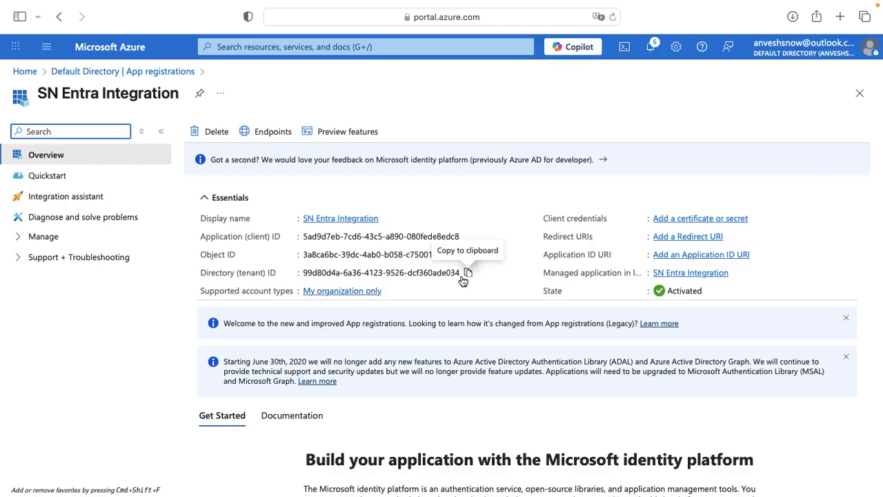
Start a new client secret for the SN Entra Integration app and describe it as ServiceNow.
scroll(454, 282, "down", 1)
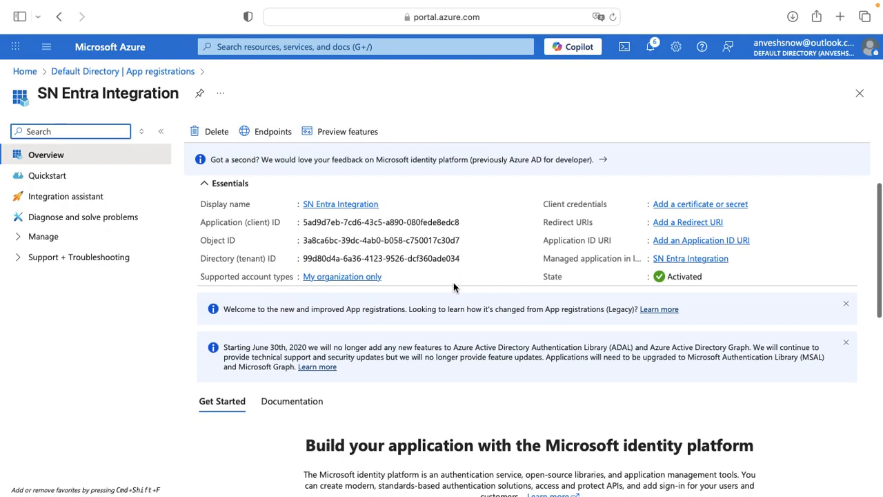
scroll(453, 282, "up", 1)
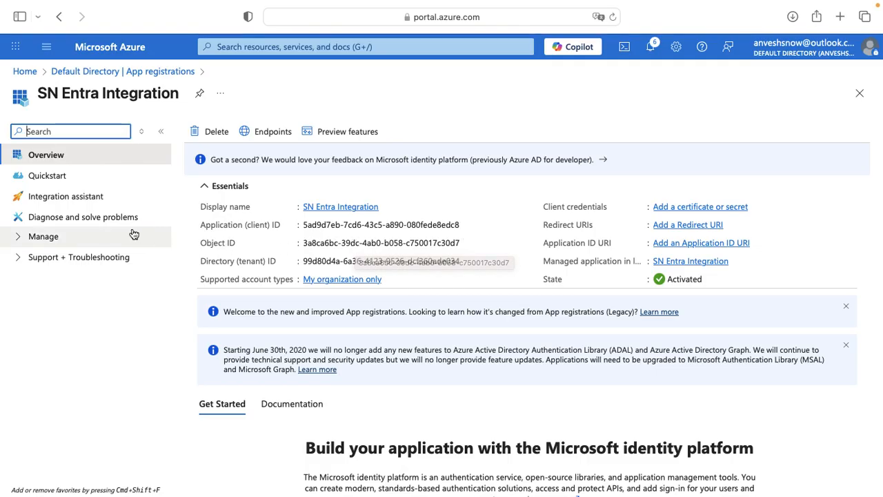
left_click(21, 238)
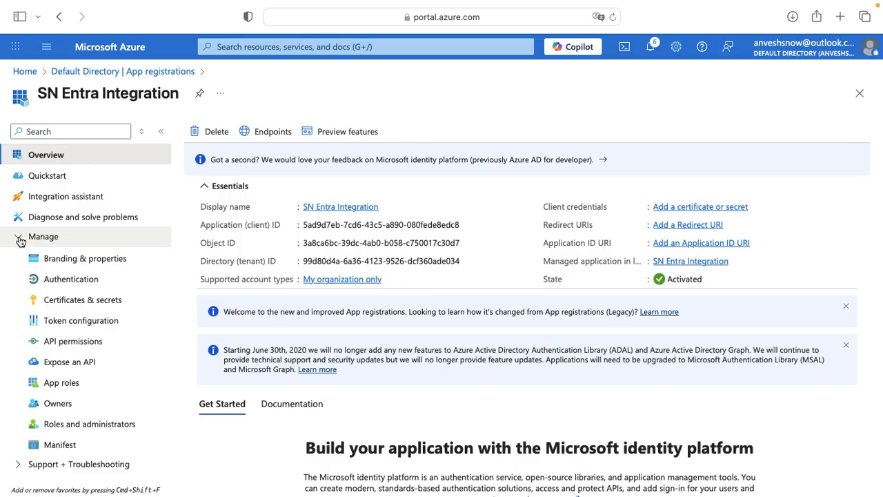
left_click(82, 300)
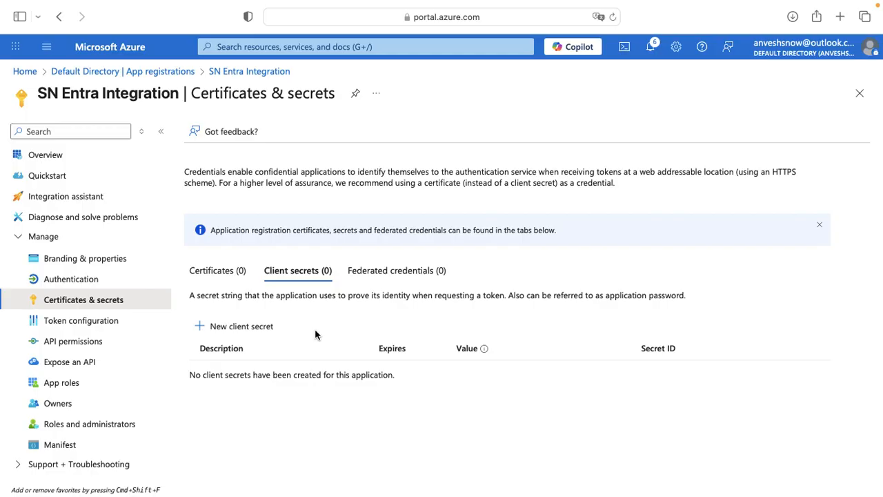
left_click(245, 329)
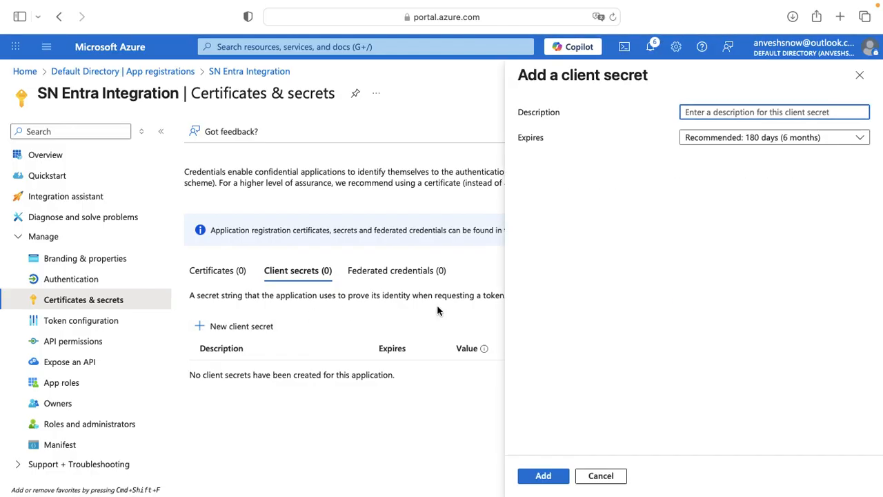
type("Serrvi")
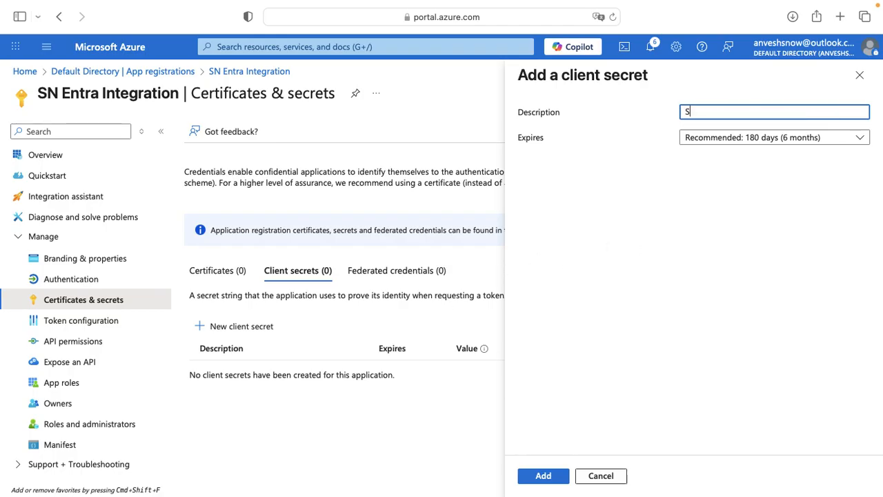
key("BackSpace")
key("BackSpace")
key("BackSpace")
type("viceNow")
Add the client secret with the recommended expiry of 180 days (6 months) and copy its value.
left_click(727, 142)
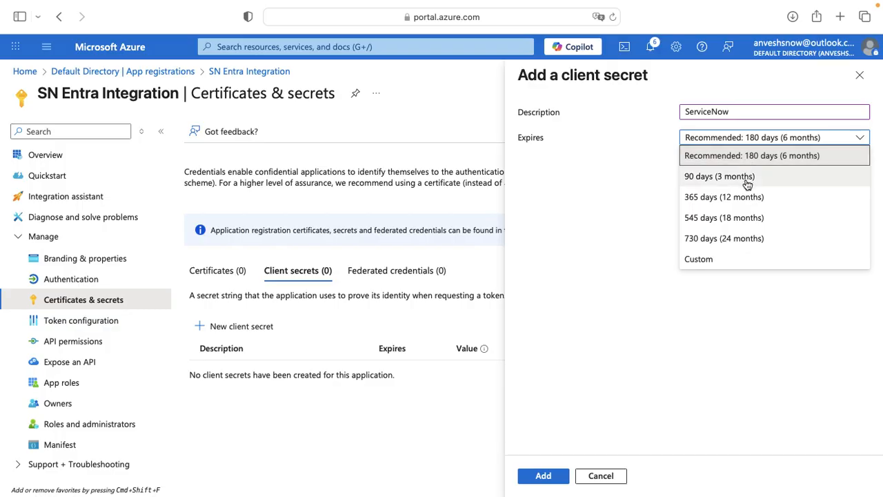
left_click(725, 260)
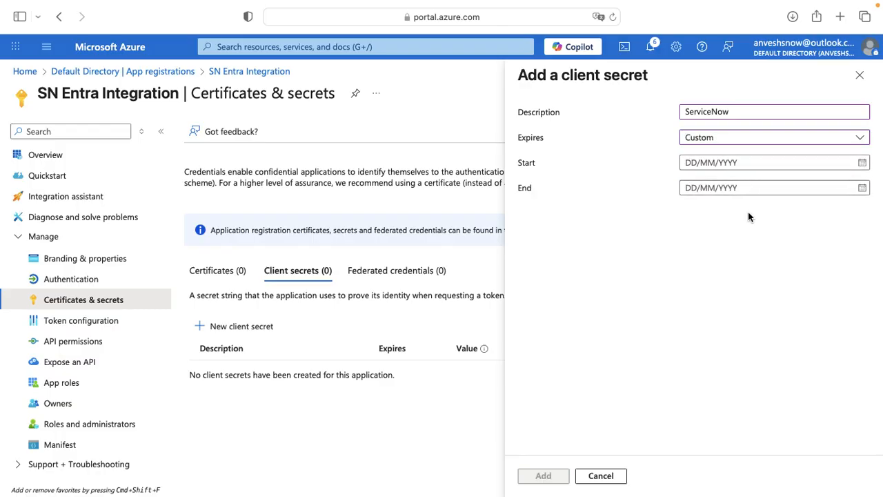
left_click(739, 142)
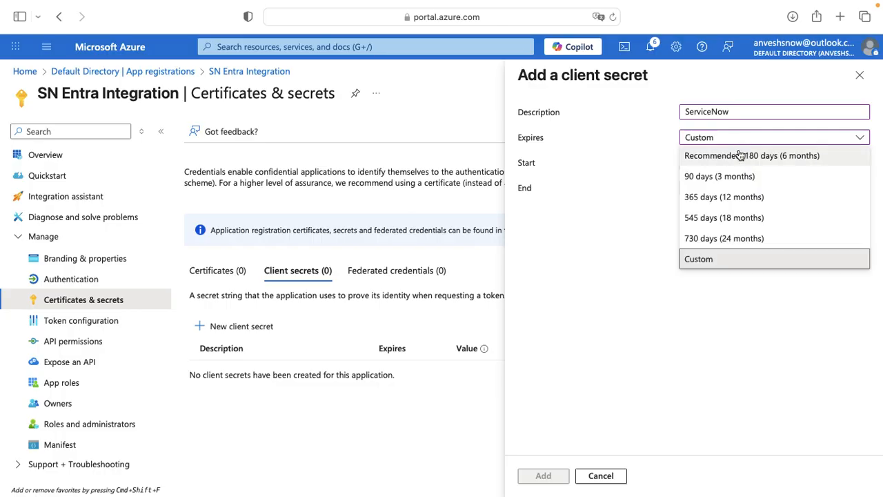
left_click(741, 157)
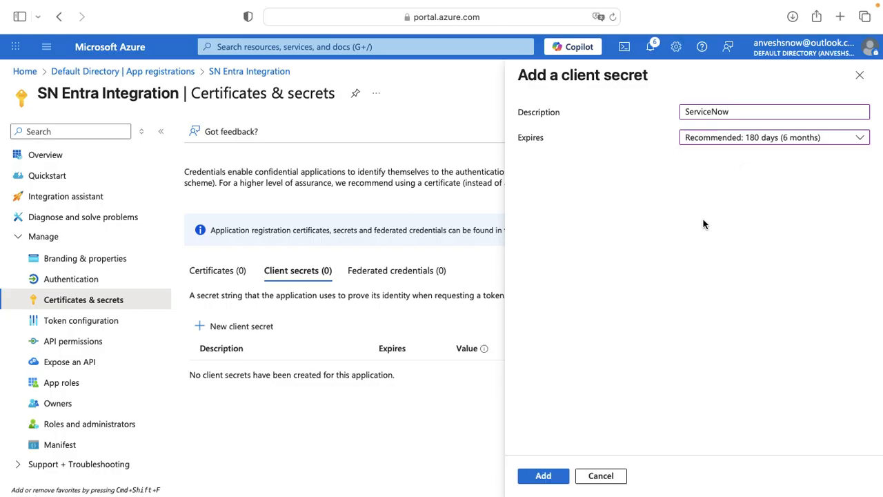
left_click(552, 476)
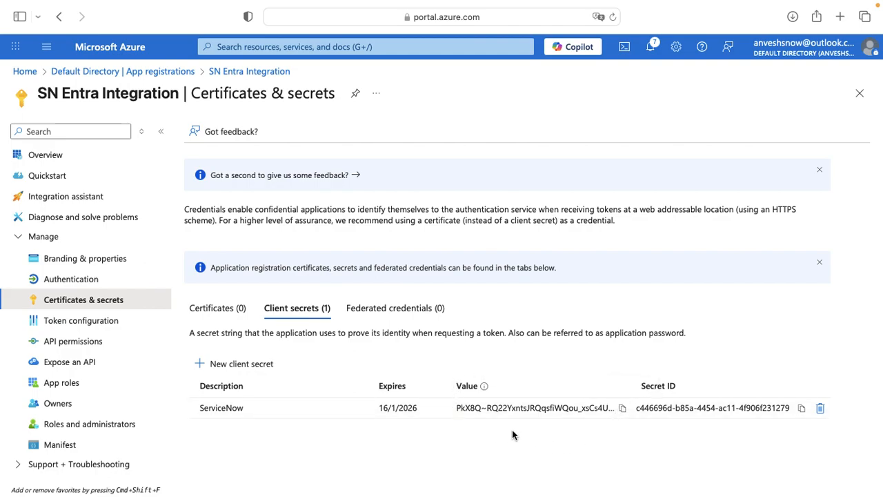
left_click(623, 409)
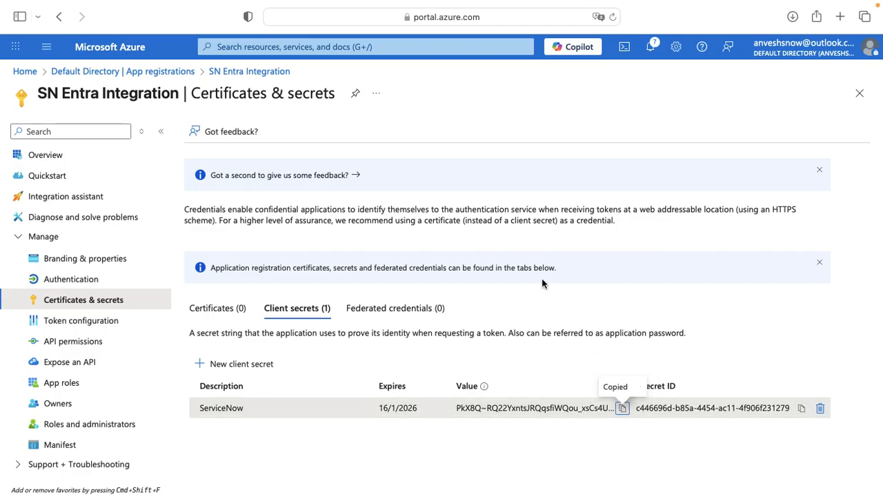
left_click(125, 157)
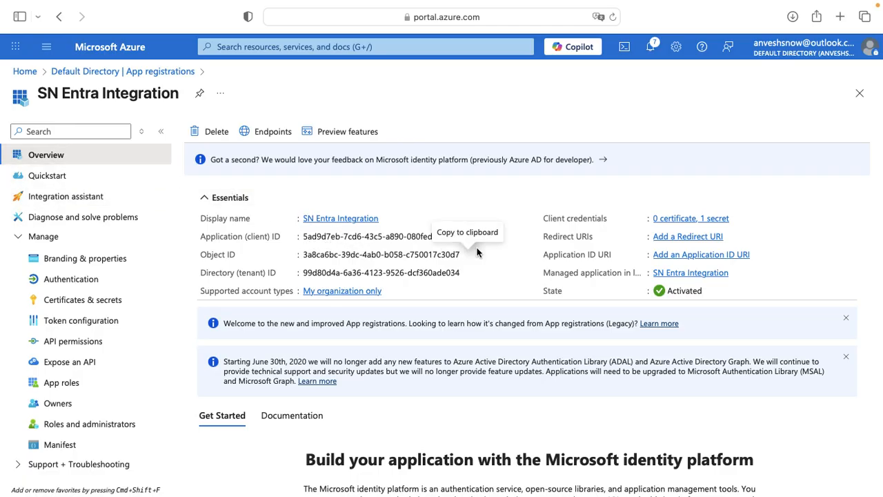
Switch to ServiceNow and open the System OAuth Application Registry.
key("super+Tab")
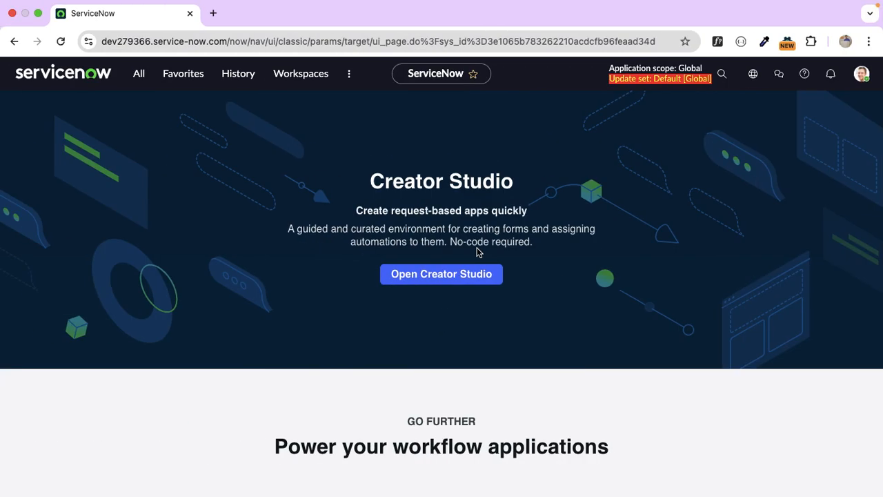
left_click(140, 75)
type("a")
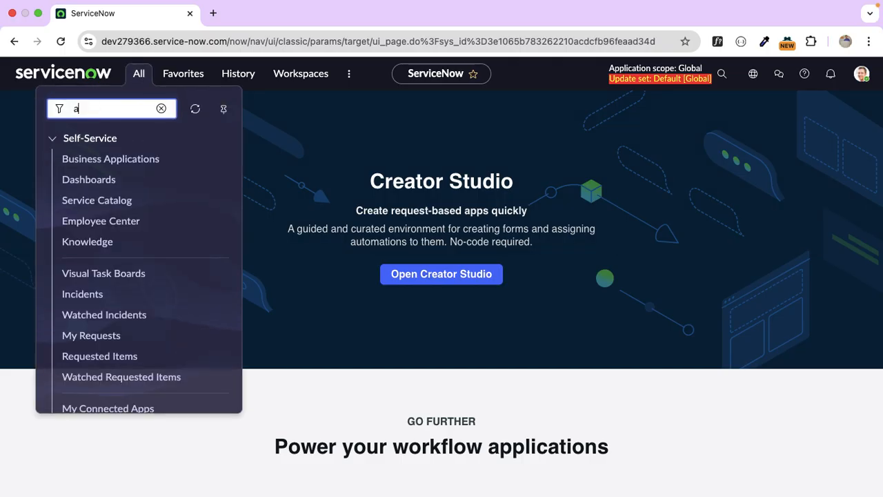
type("pplication r")
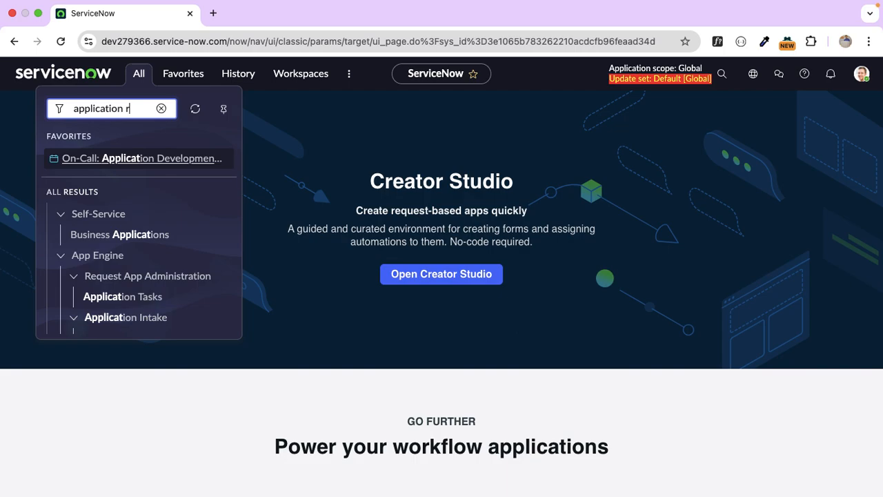
type("e")
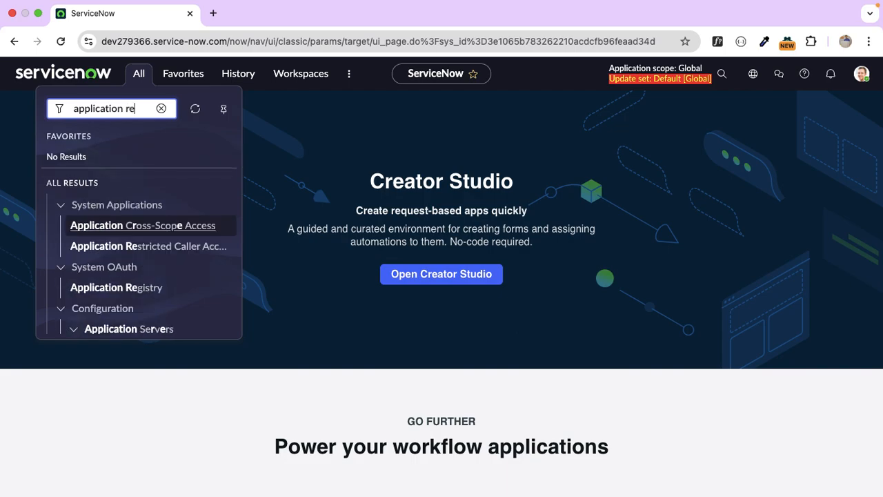
type("gi")
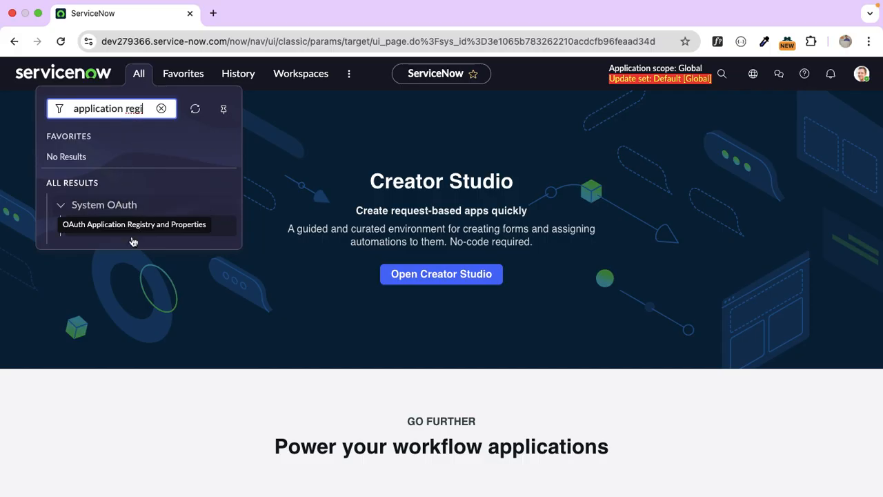
left_click(129, 236)
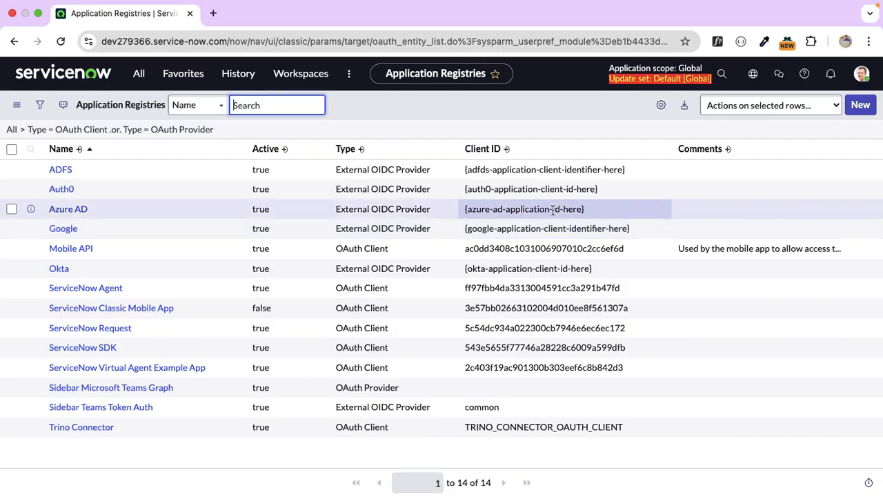
Create an application registry record for connecting to a third party OAuth provider and name it Entra ID.
left_click(859, 106)
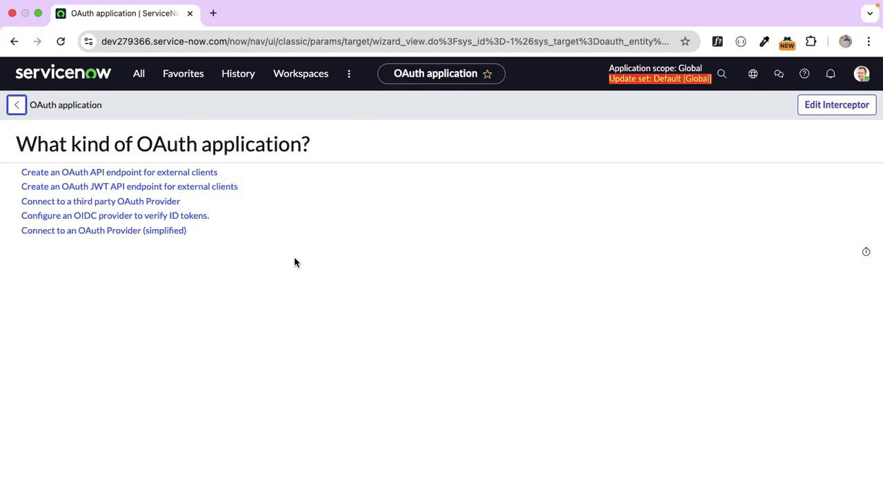
left_click(104, 205)
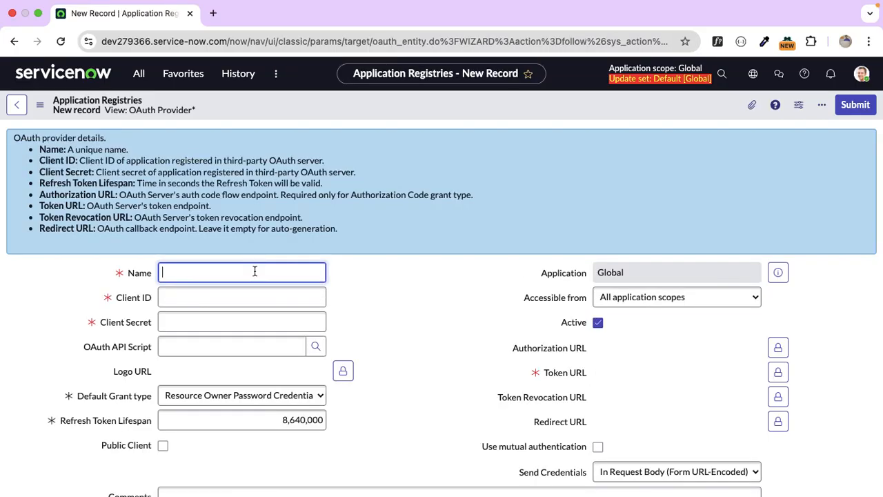
type("Entra ID")
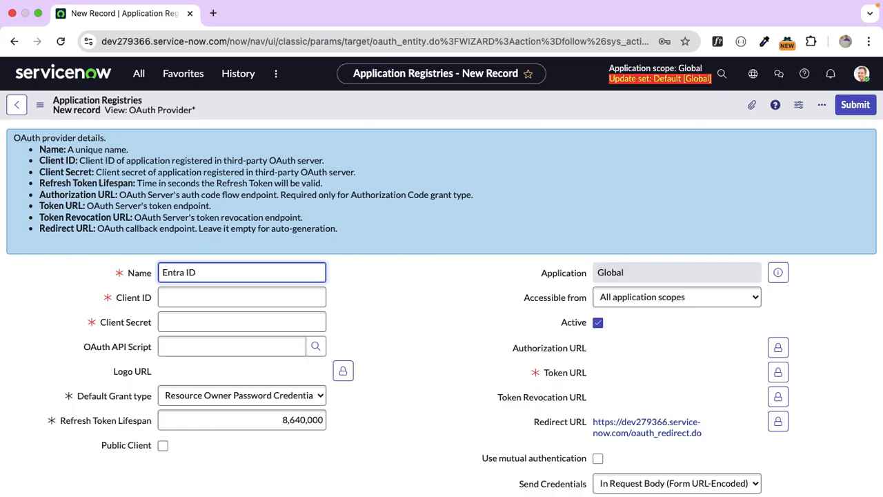
Paste the copied client secret value into the Client Secret field of the Entra ID record.
left_click(348, 302)
left_click(213, 324)
key("super+v")
left_click(405, 319)
Copy the application (client) ID from the Azure app overview into the Client ID field of the ServiceNow record.
key("super+Tab")
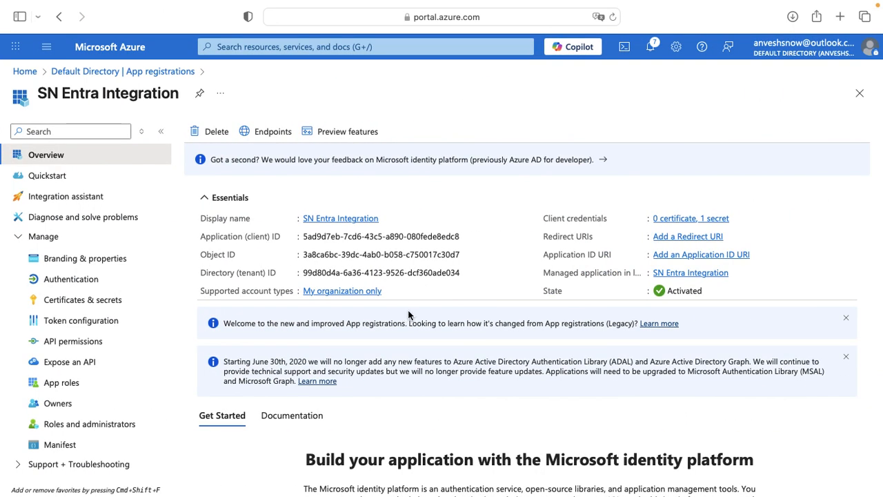
left_click(467, 237)
key("super+Tab")
left_click(243, 300)
key("super+v")
left_click(399, 296)
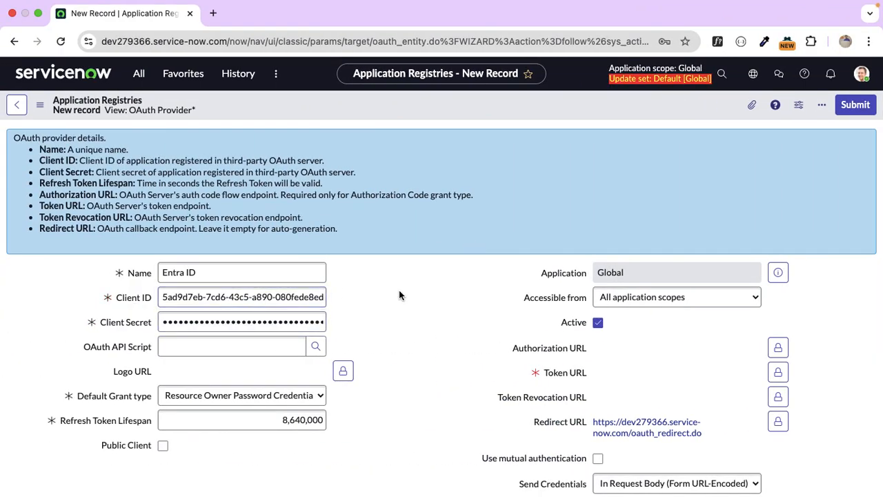
Set the default grant type of the Entra ID record to Client Credentials.
scroll(399, 296, "down", 1)
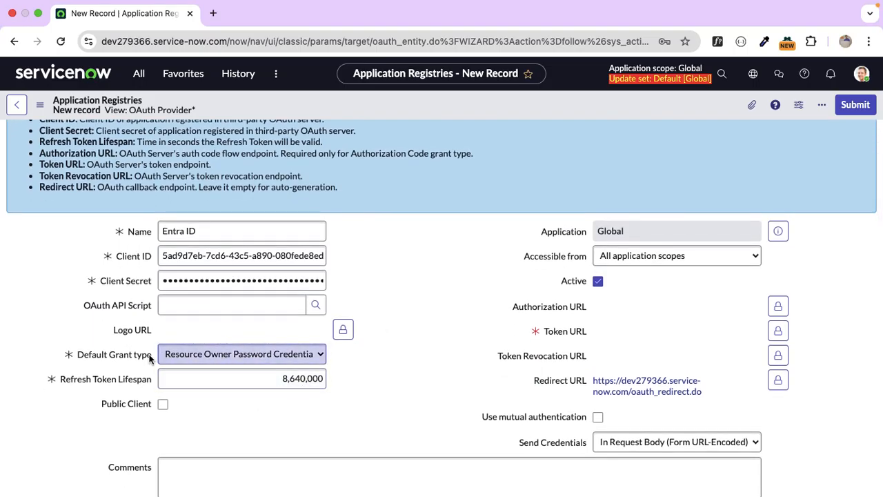
left_click(233, 357)
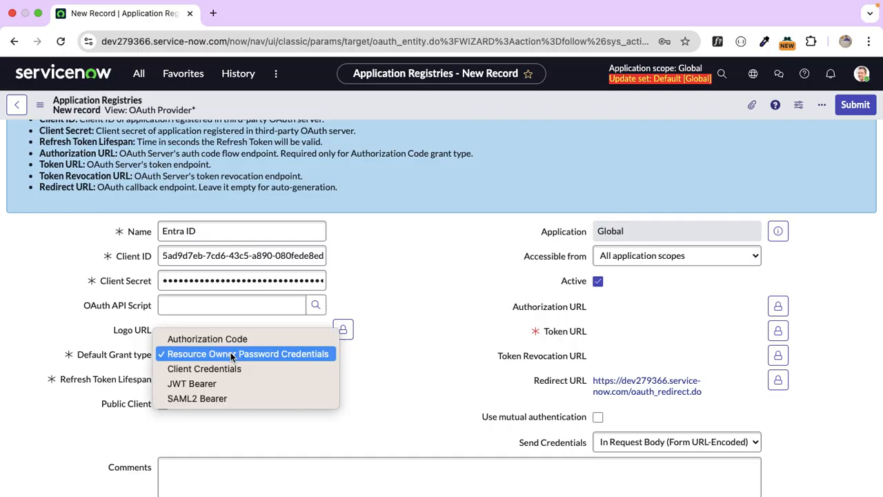
left_click(232, 369)
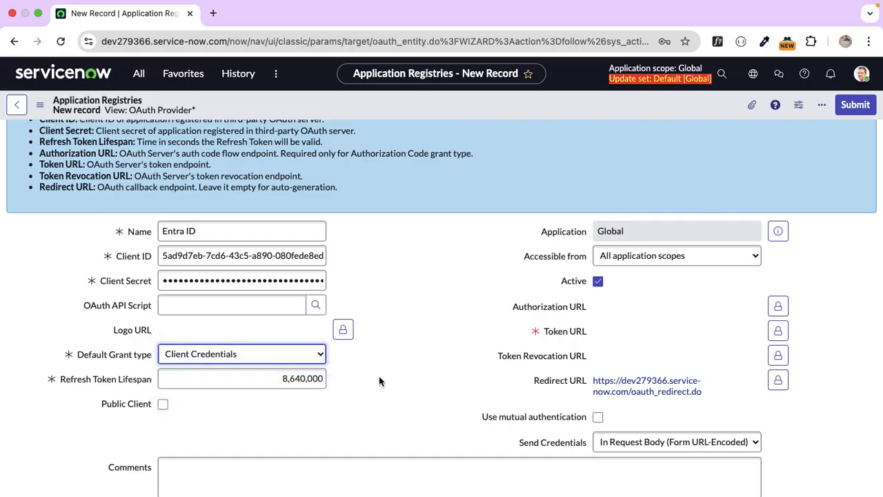
scroll(379, 377, "down", 1)
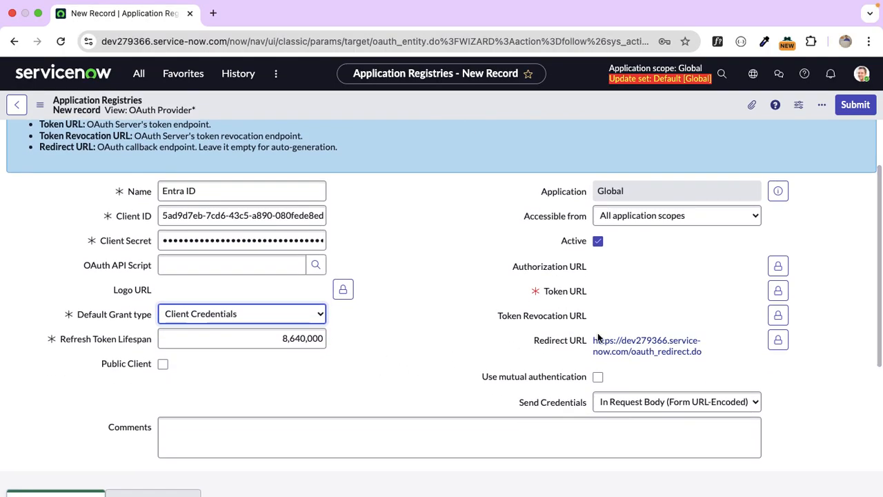
left_click(778, 291)
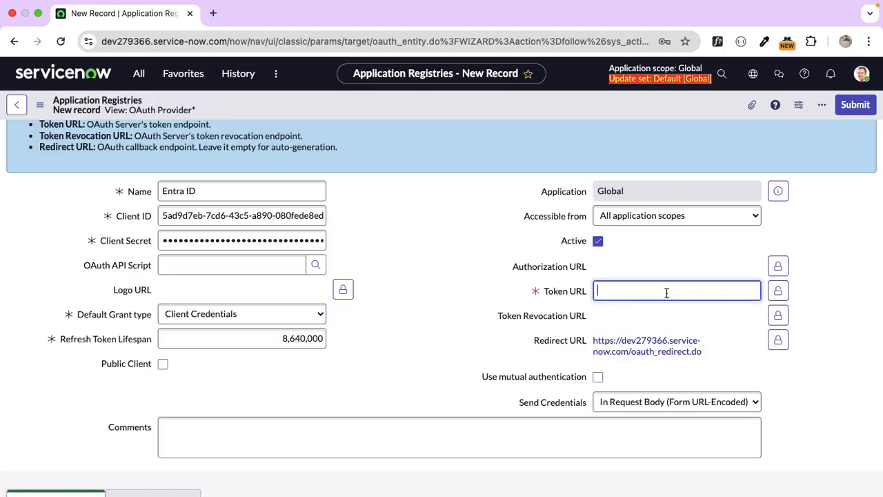
type("https://login.microsoftonline.c")
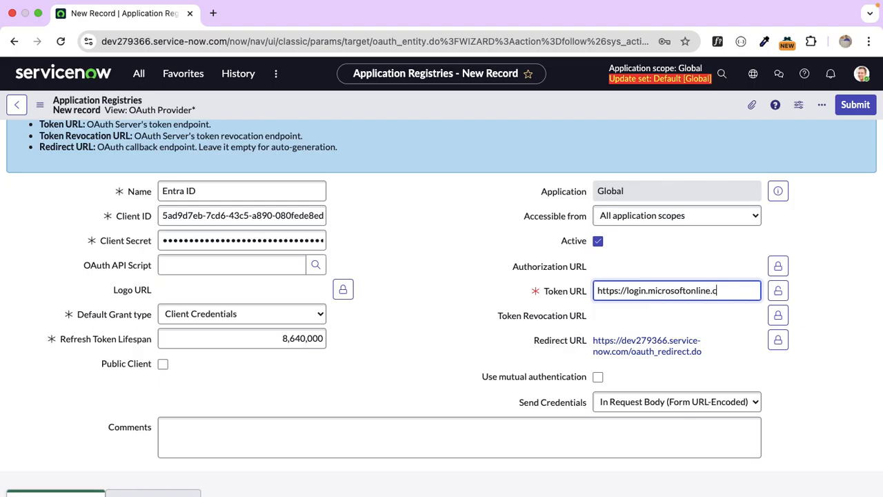
type("om/")
Append the directory (tenant) ID from the Azure app overview to the Token URL in ServiceNow.
key("ctrl+Right")
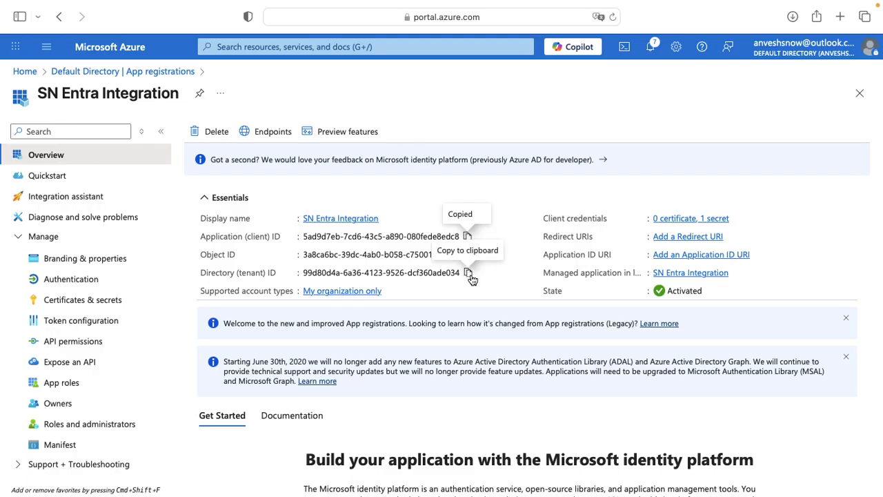
left_click(468, 274)
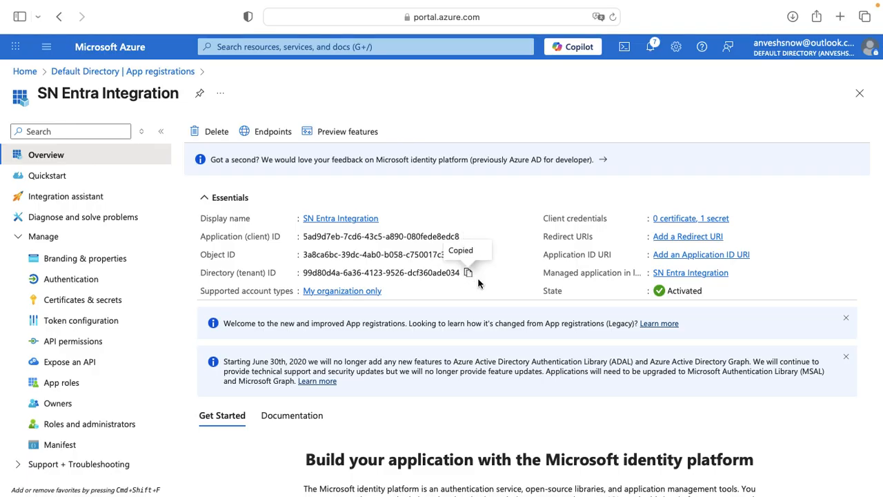
key("ctrl+Left")
key("super+v")
Complete the Token URL with /oauth2/v2.0/token after the tenant ID and lock the field.
type("/oa")
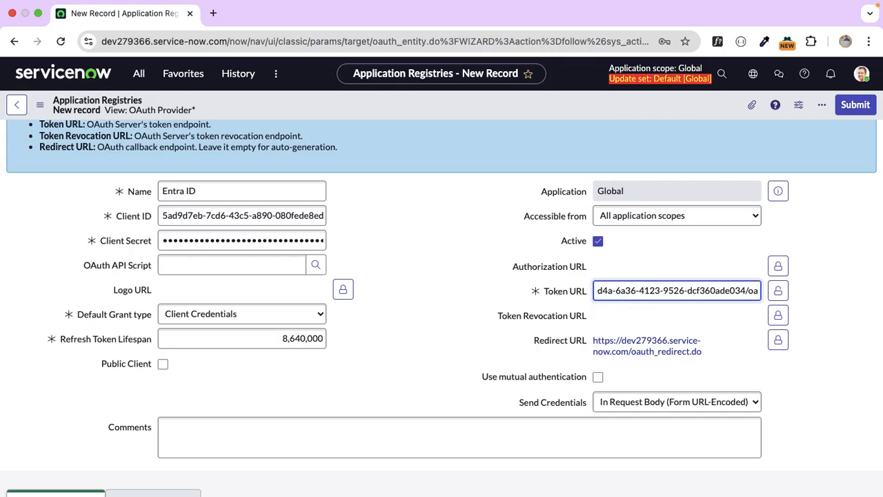
type("uth2/")
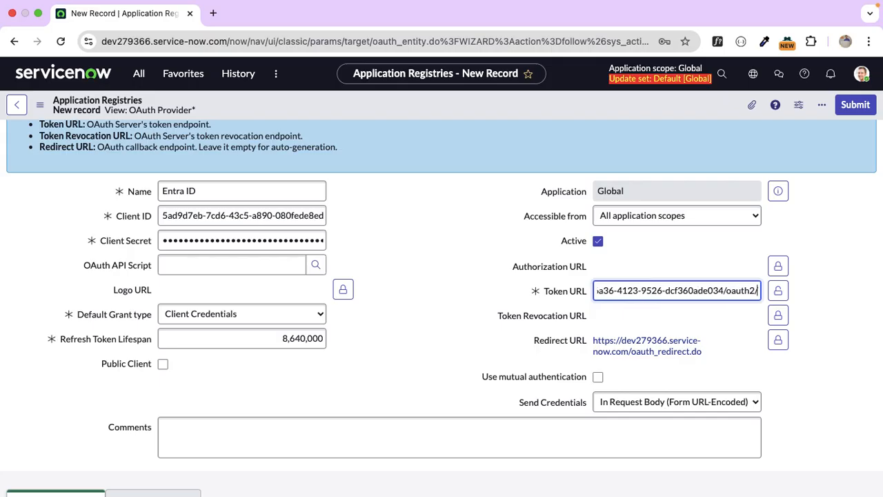
type("v2.0/token")
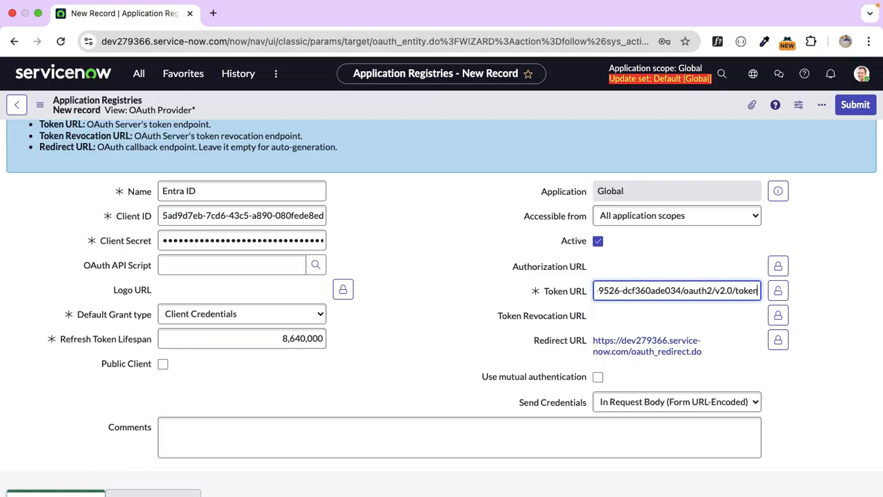
left_click(778, 291)
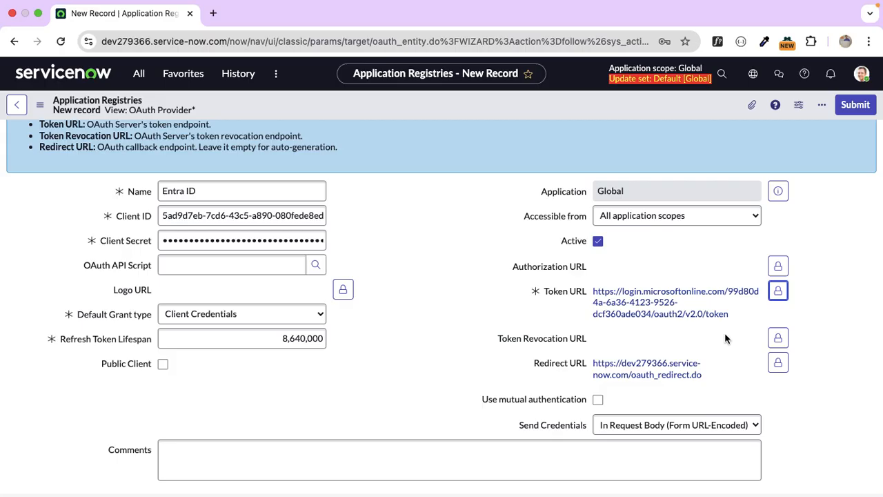
Save the new Entra ID application registry record and stay on its form.
scroll(413, 392, "down", 5)
scroll(413, 390, "up", 5)
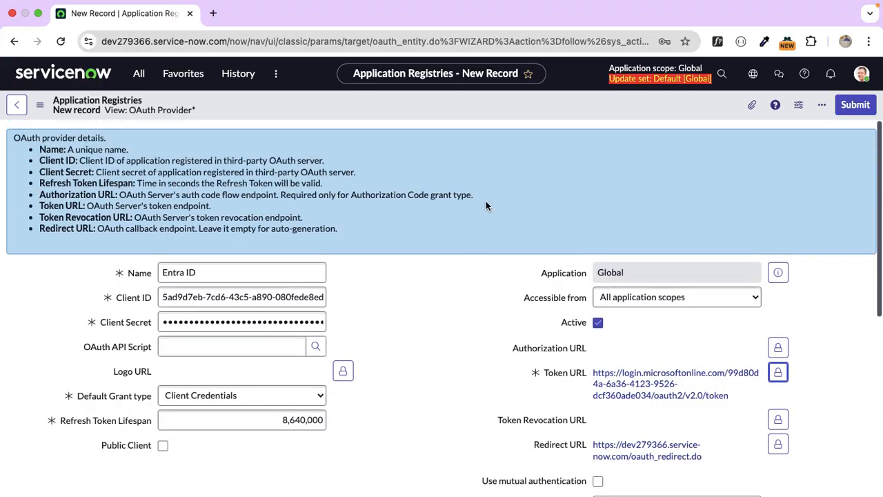
right_click(467, 103)
left_click(495, 111)
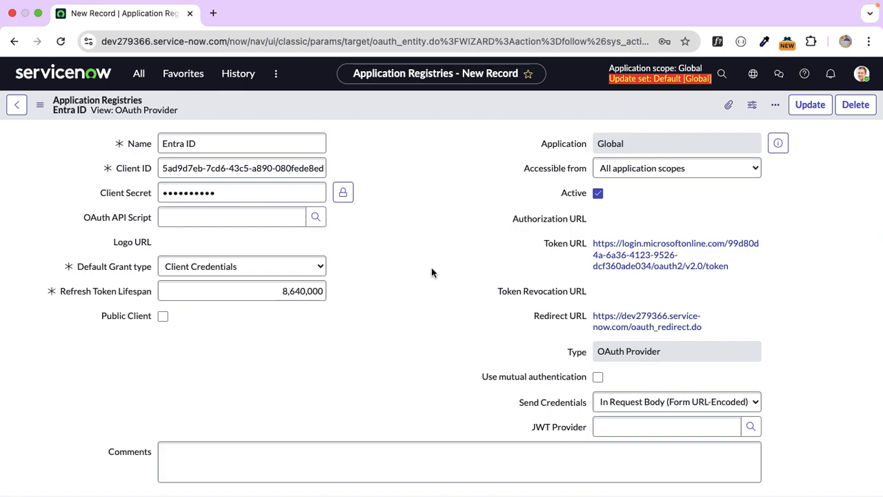
Add an OAuth entity scope named .default to the Entra ID record and save the record.
scroll(432, 272, "down", 5)
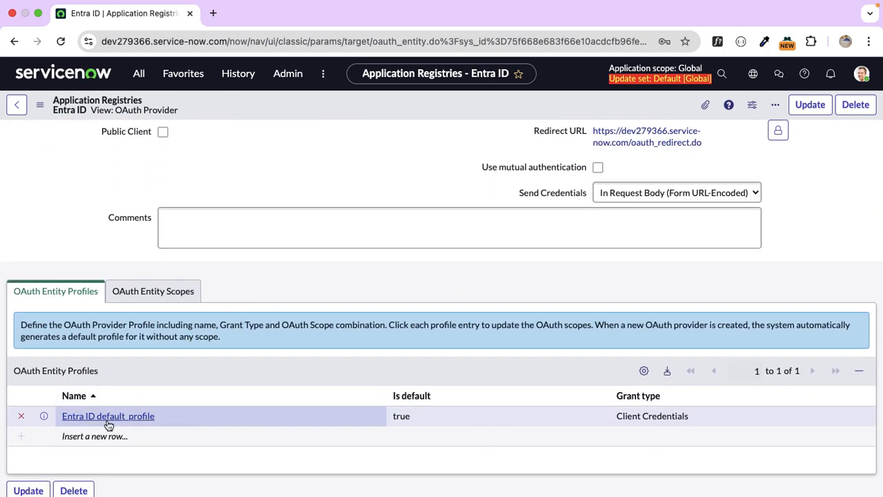
left_click(150, 301)
scroll(315, 308, "down", 2)
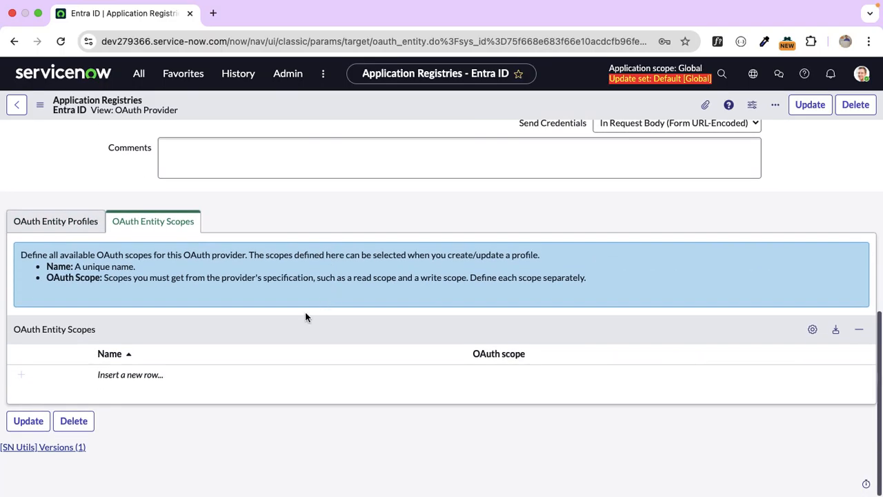
double_click(203, 380)
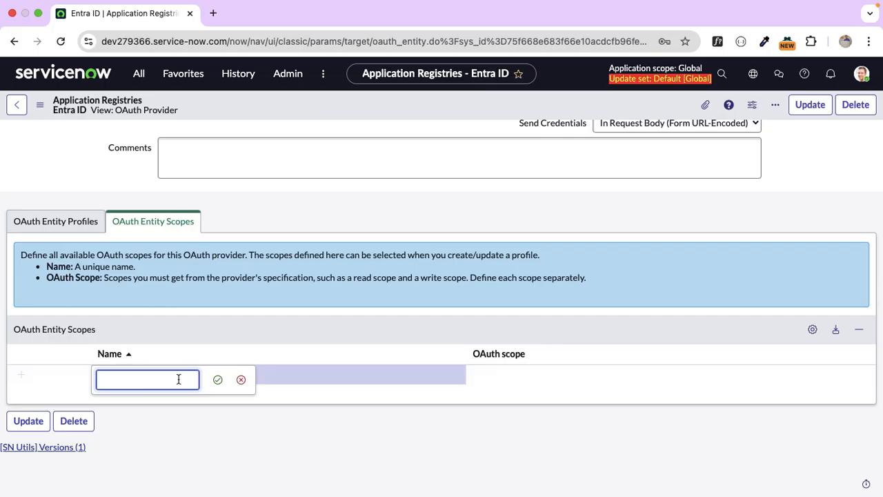
type(".default")
key("Return")
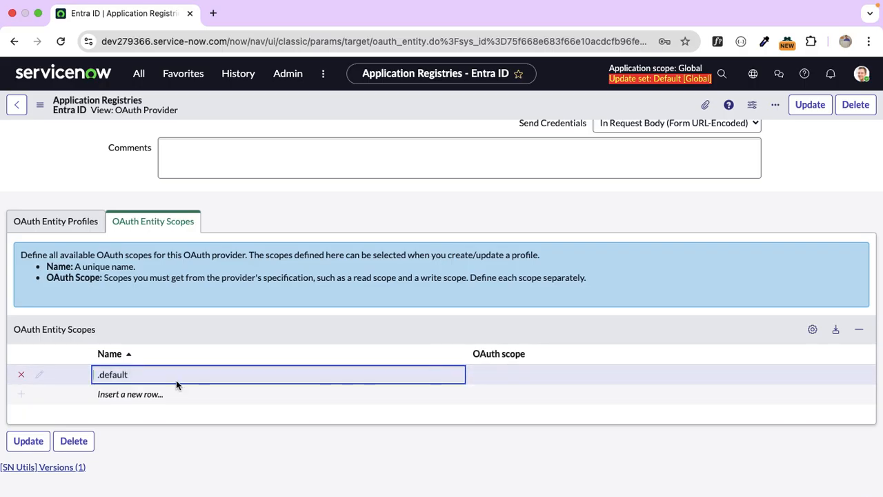
right_click(417, 106)
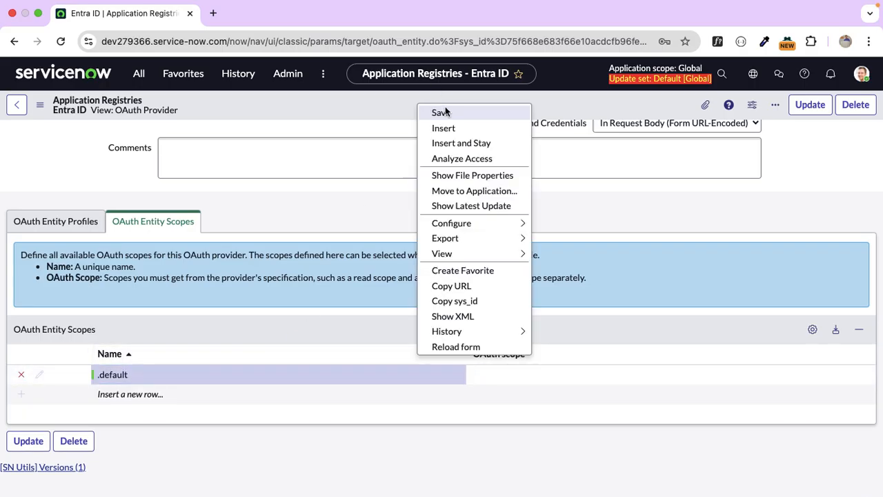
left_click(447, 113)
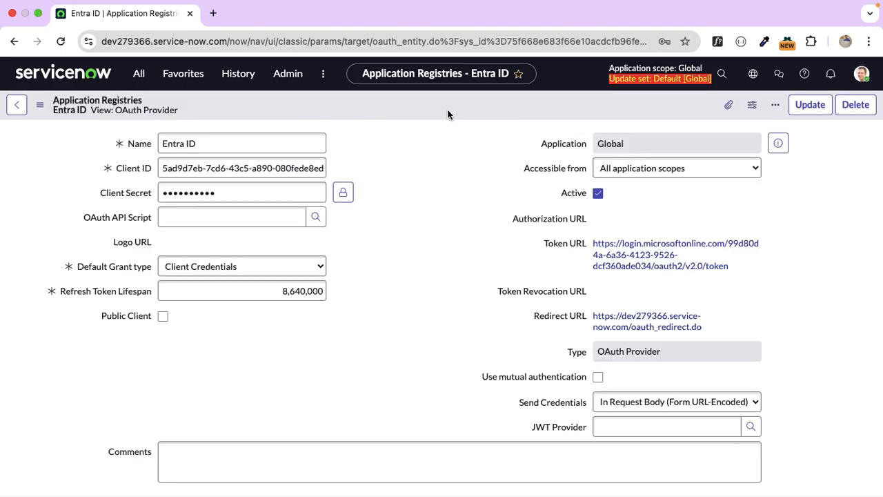
Set the OAuth scope of the .default entity scope to .default, update it, and view the Entra ID record's entity profiles.
scroll(411, 275, "down", 3)
scroll(411, 269, "down", 2)
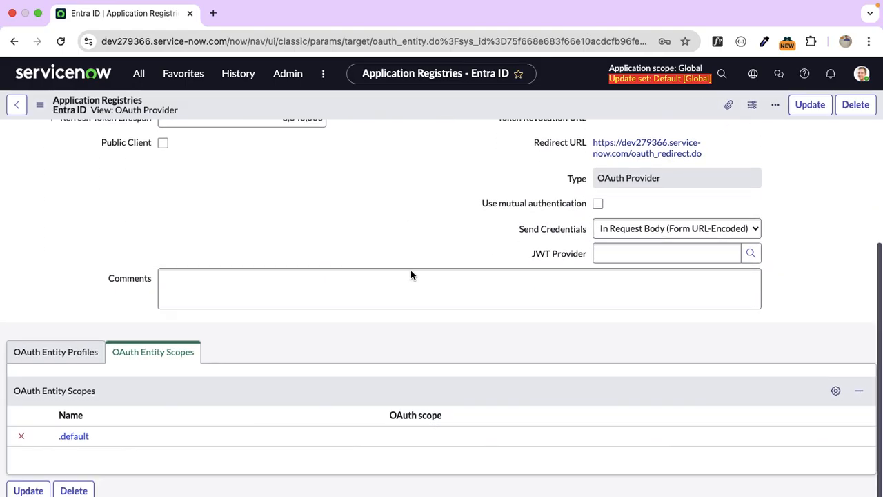
scroll(410, 270, "down", 10)
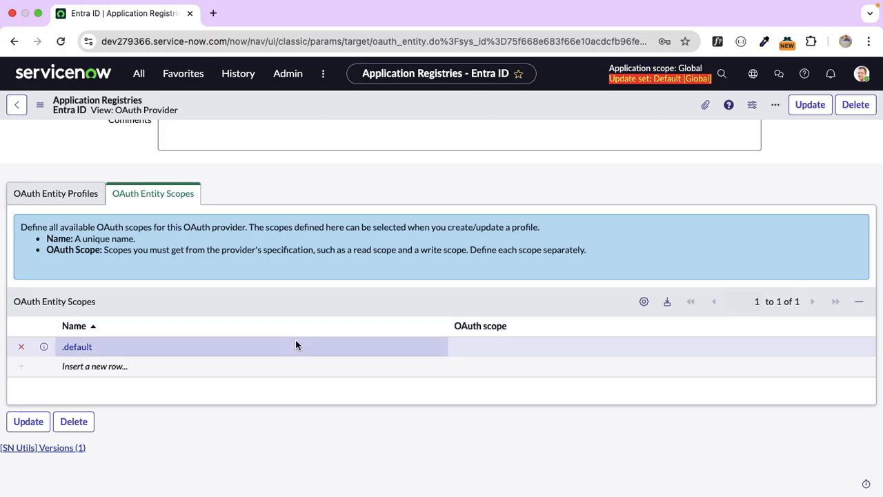
left_click(84, 347)
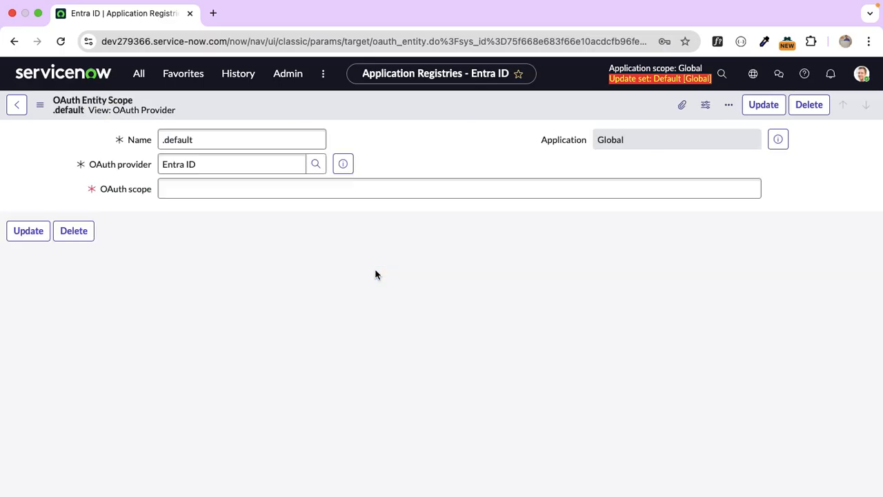
left_click(238, 191)
type(".defau")
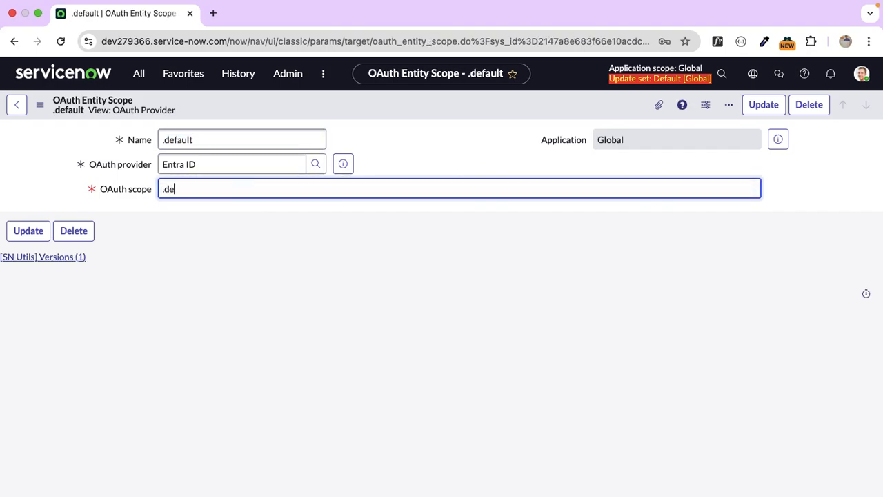
type("lt")
left_click(763, 104)
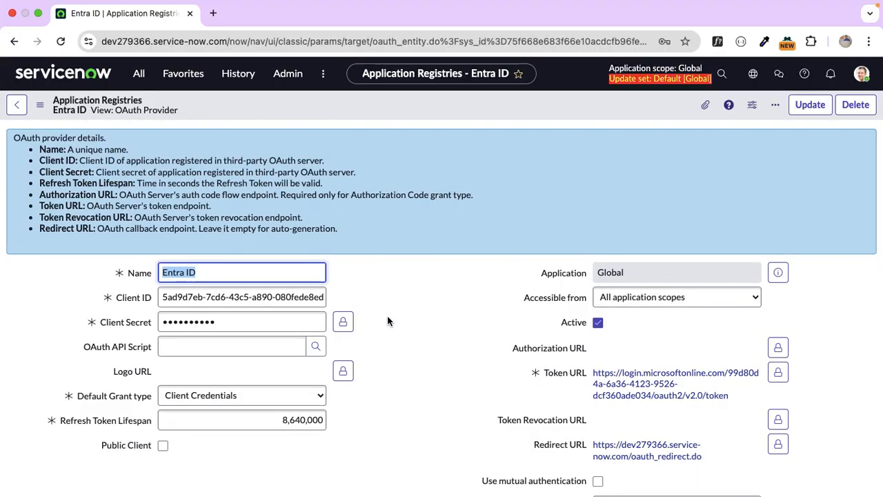
scroll(387, 320, "down", 10)
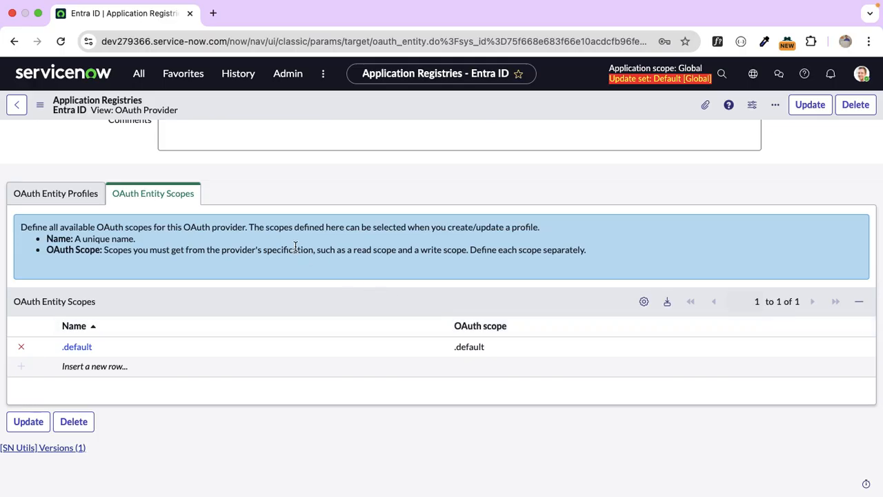
left_click(60, 196)
scroll(332, 192, "up", 10)
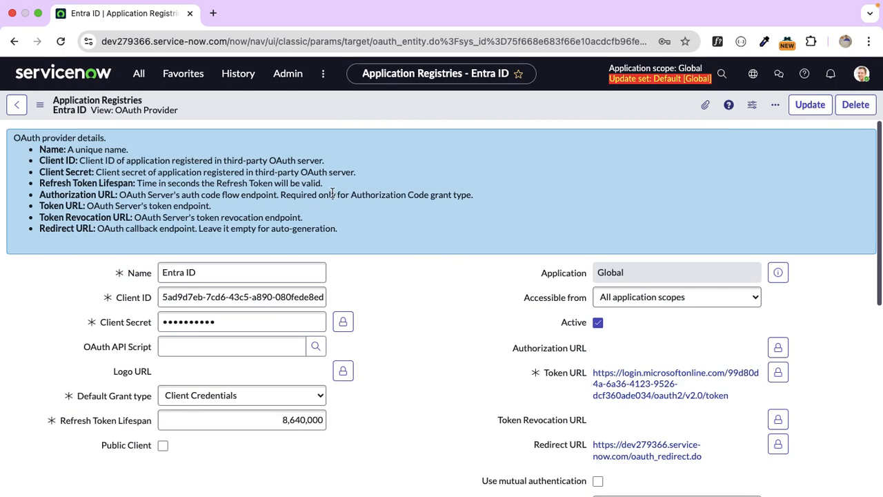
Find the outbound REST Message module with the search text rest message and open its list.
left_click(145, 80)
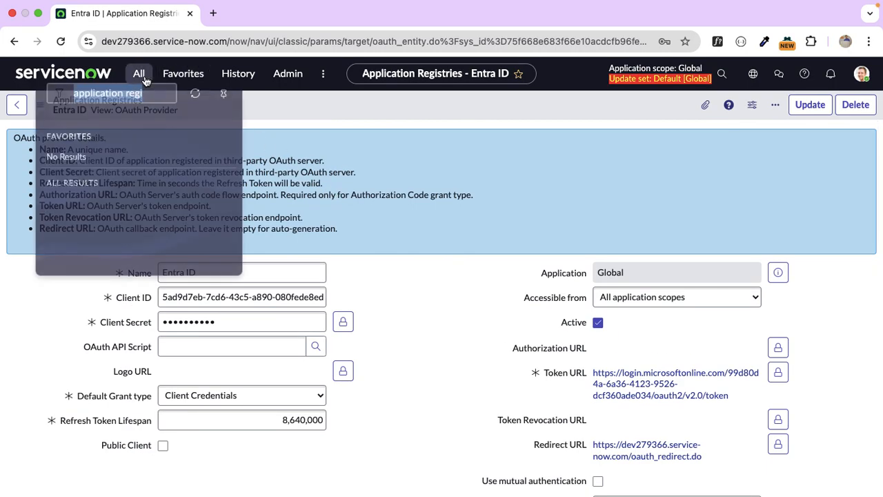
key("BackSpace")
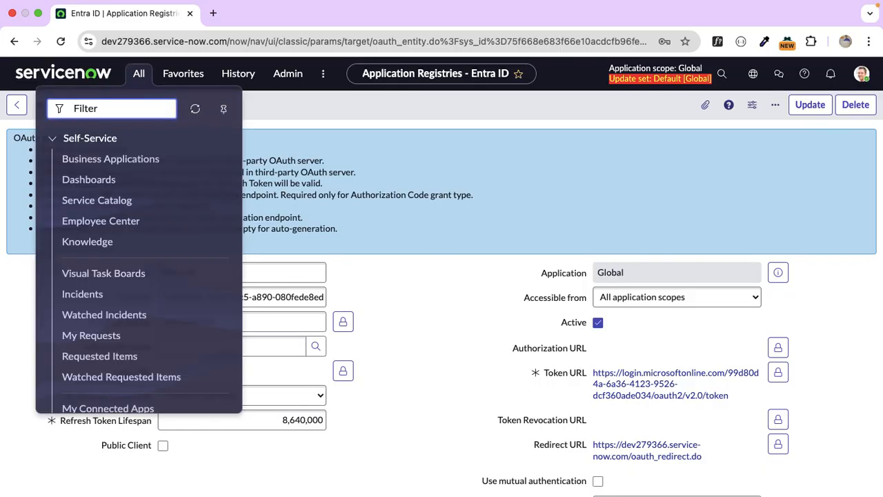
type("rest message")
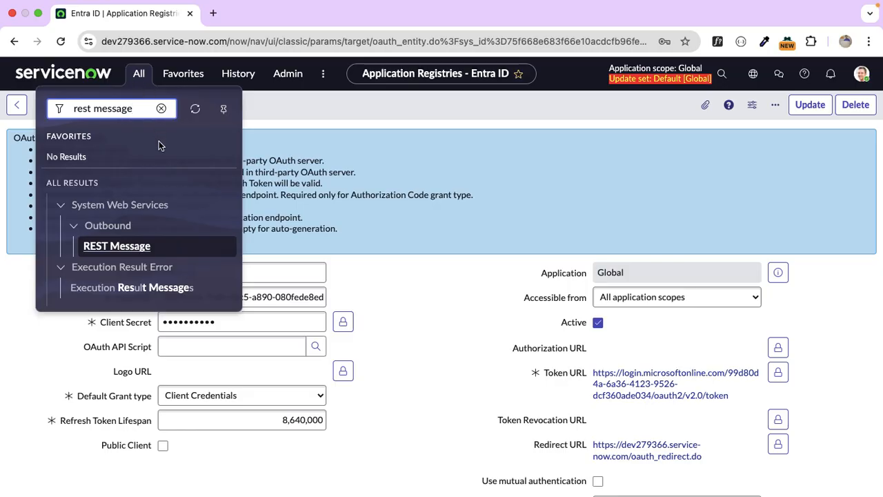
left_click(137, 249)
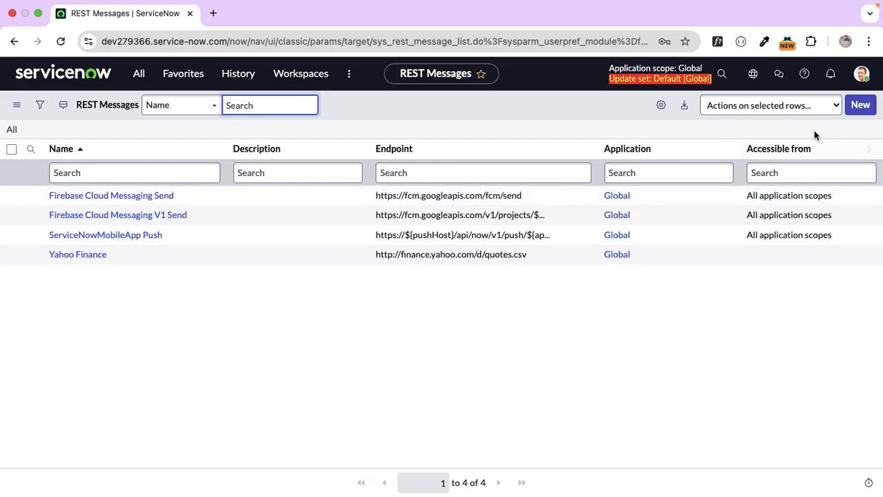
Start a new REST message named Entra ID with the description "To access Entra ID Resources".
left_click(856, 117)
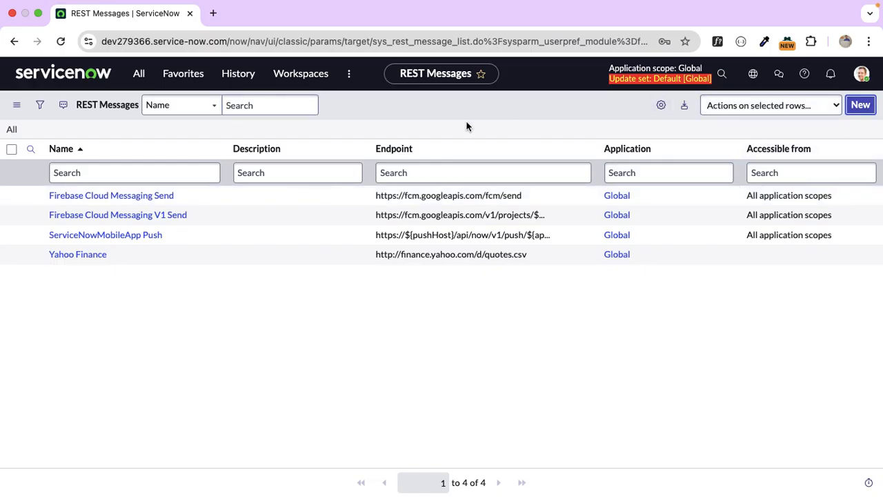
type("Entra ID")
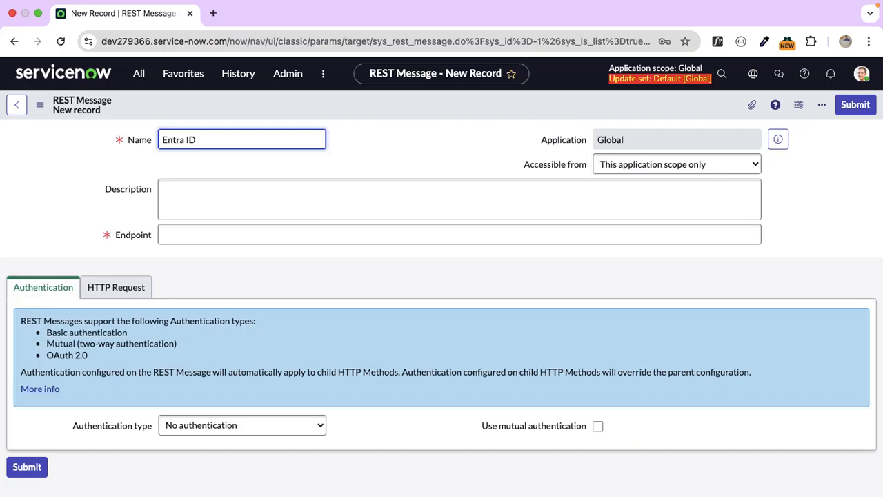
left_click(337, 171)
left_click(288, 199)
type("To access E")
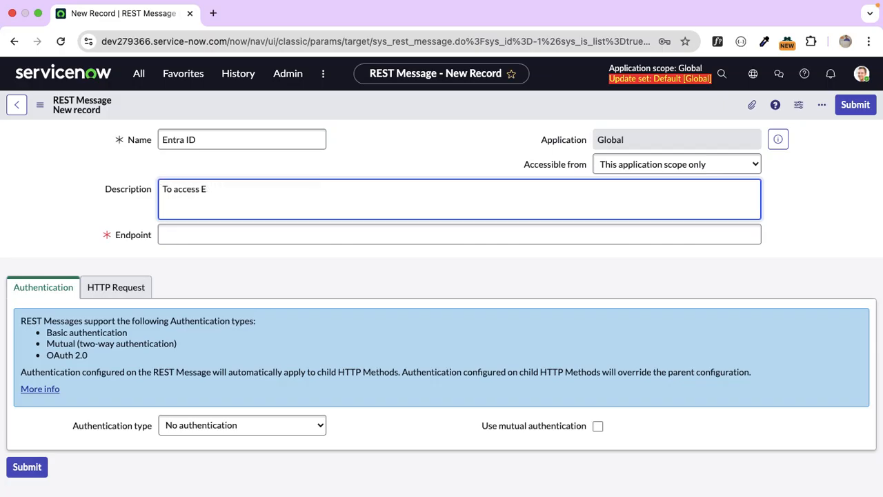
type("Ntrra ID Resources")
left_click(244, 276)
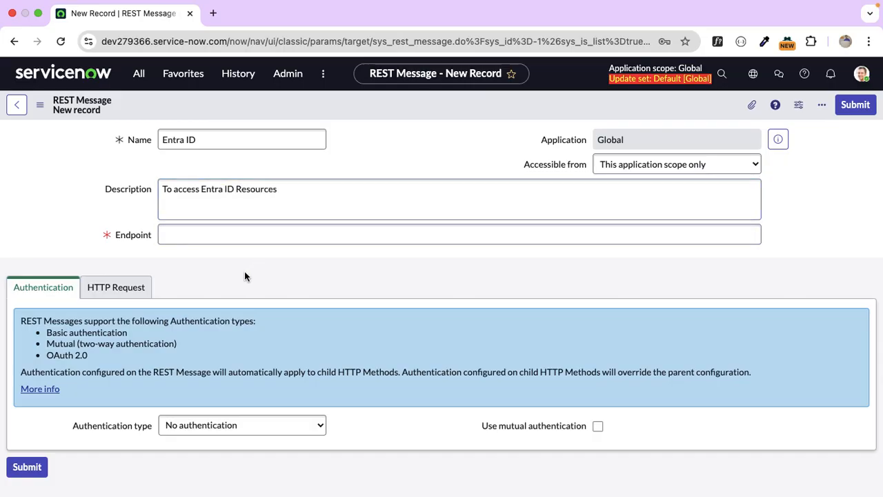
Search the web in a new browser tab for "microsft graph api for users" and open the Get user - Microsoft Graph v1.0 result.
left_click(197, 236)
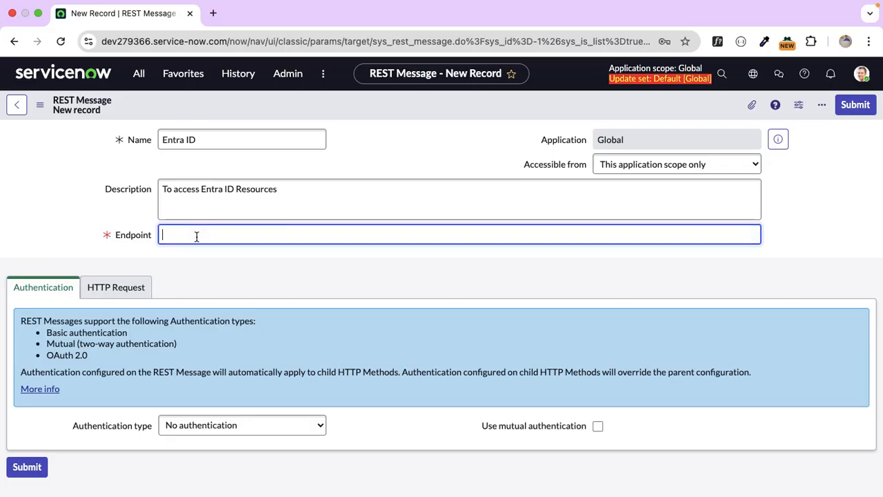
left_click(212, 13)
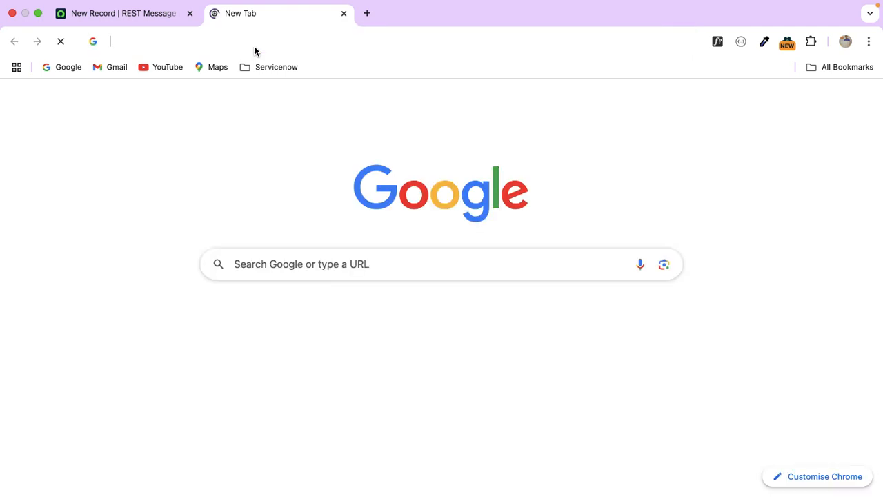
left_click(255, 51)
type("mic")
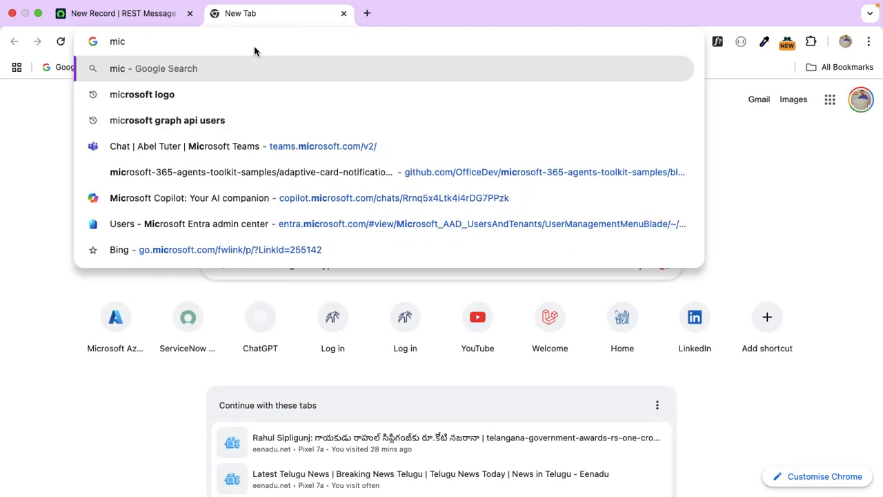
type("ros")
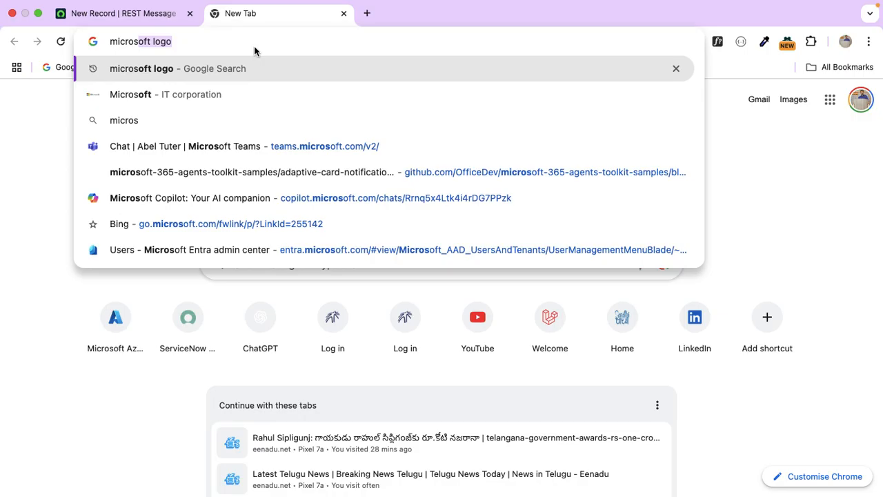
type("ft gr")
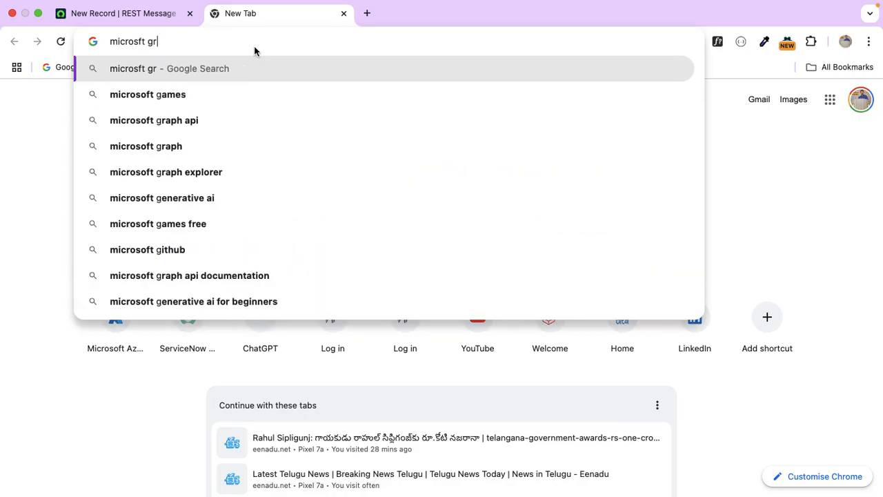
type("aph ap")
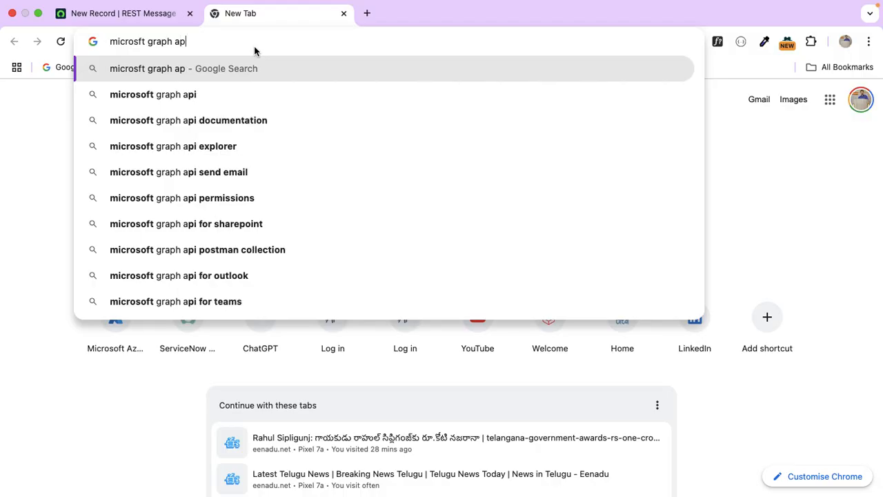
type("i for users")
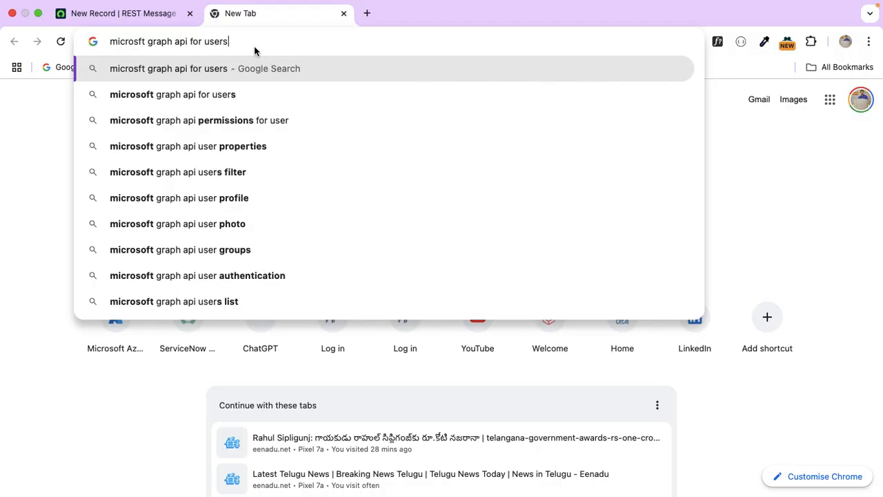
key("Return")
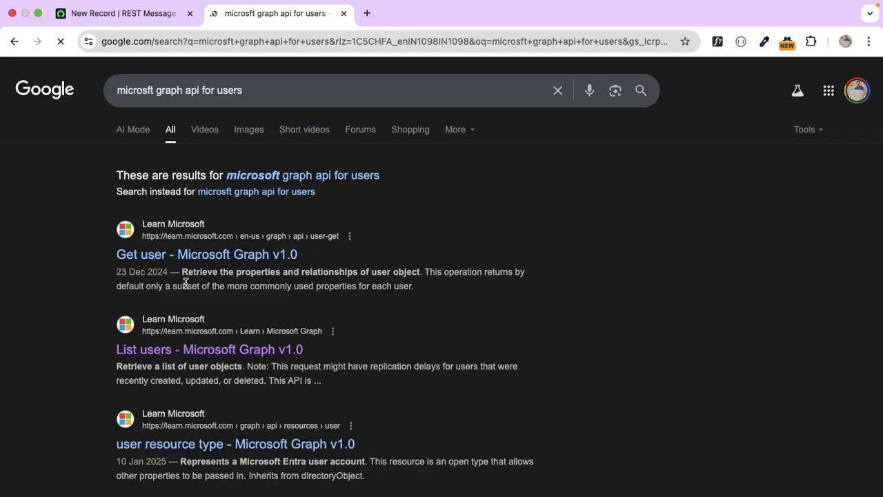
left_click(195, 259)
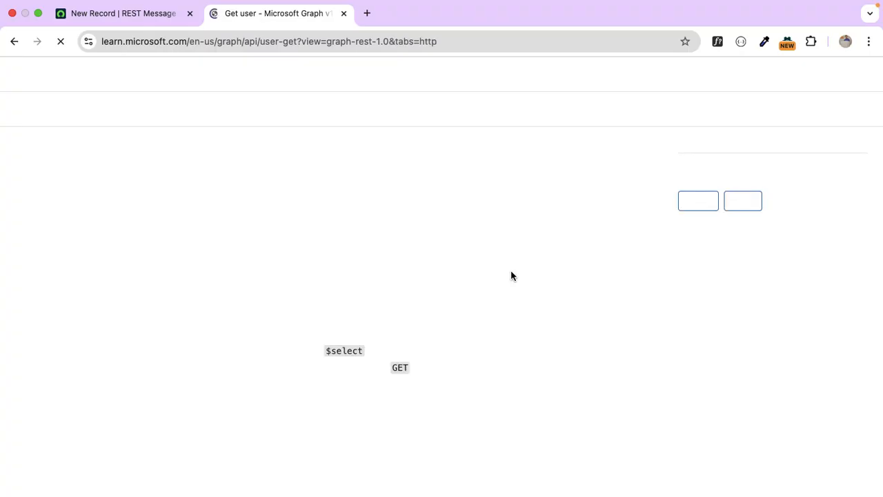
Open the Users overview in the Microsoft Graph reference and examine its common API operations and the authorization and privileges section.
scroll(113, 333, "up", 3)
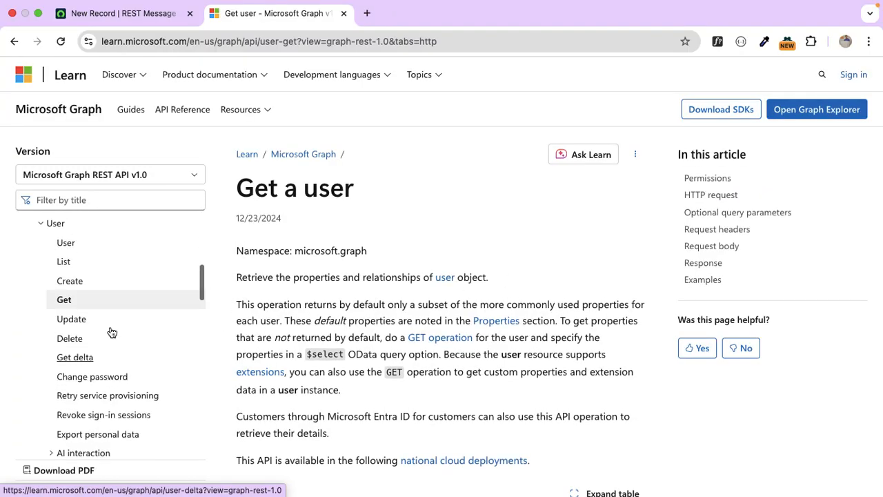
left_click(64, 358)
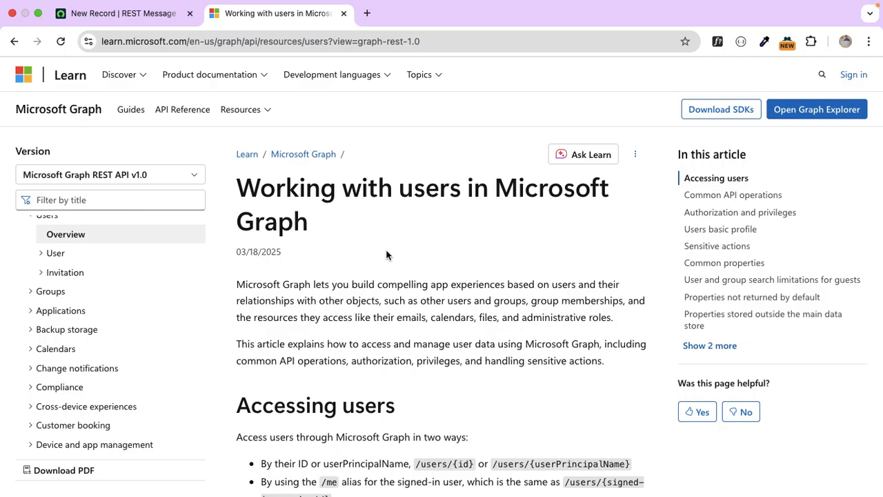
scroll(386, 255, "down", 5)
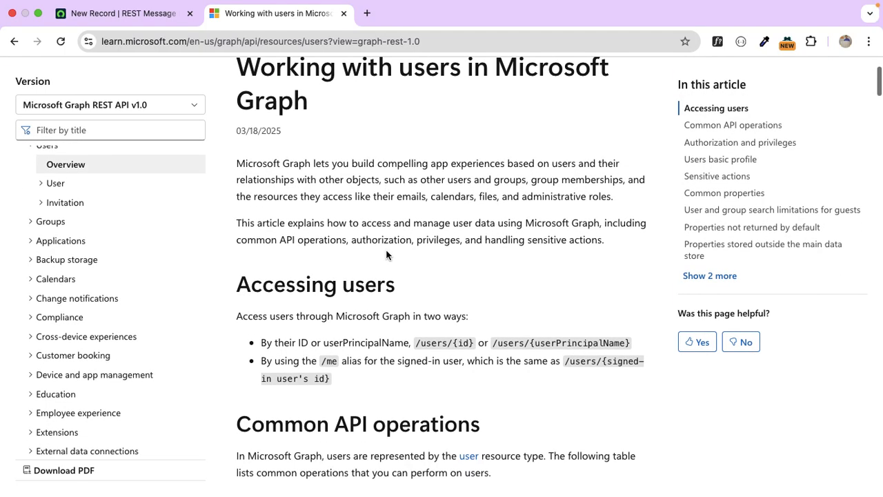
scroll(386, 255, "down", 2)
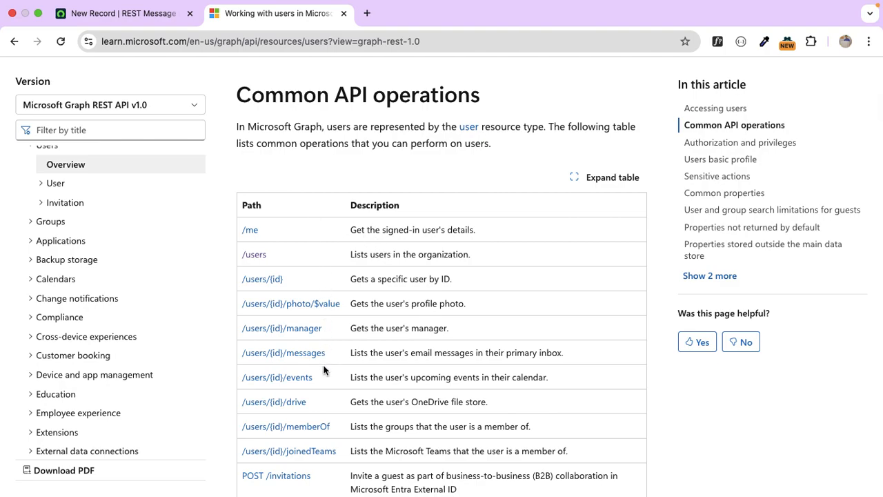
scroll(324, 370, "down", 1)
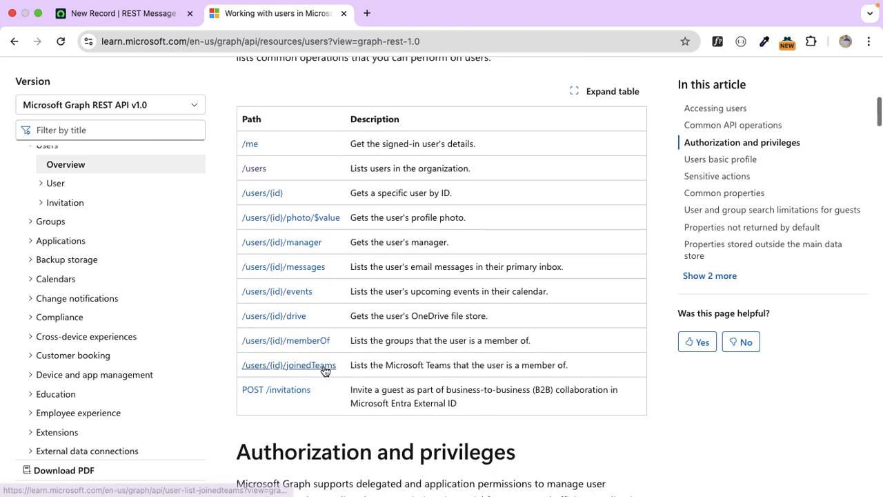
scroll(324, 368, "down", 1)
scroll(324, 367, "up", 1)
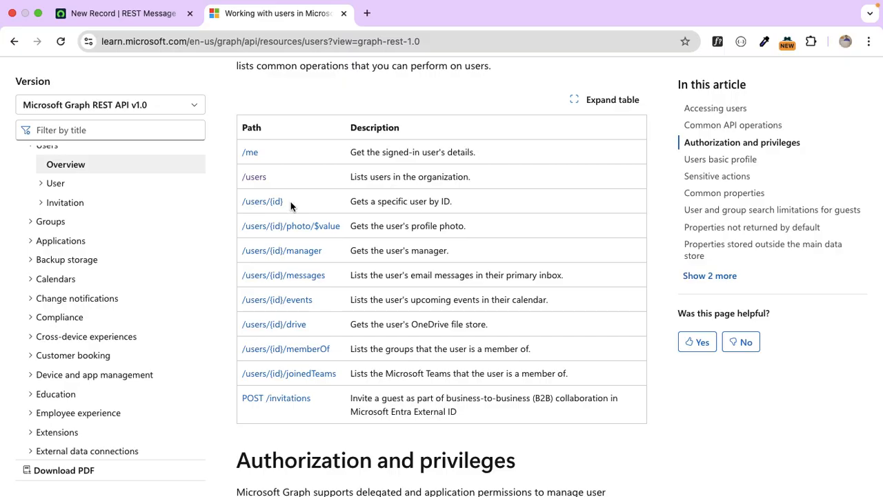
scroll(291, 201, "down", 7)
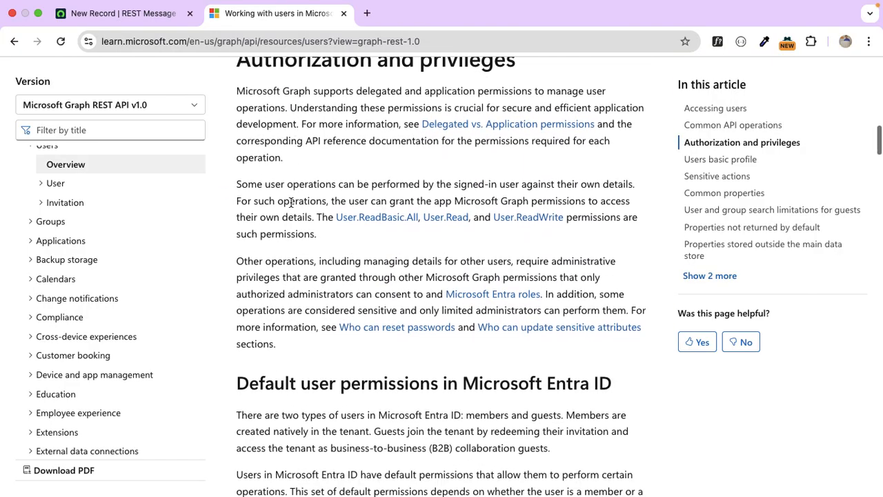
scroll(290, 201, "down", 8)
scroll(290, 202, "up", 20)
scroll(291, 202, "up", 4)
scroll(290, 201, "down", 7)
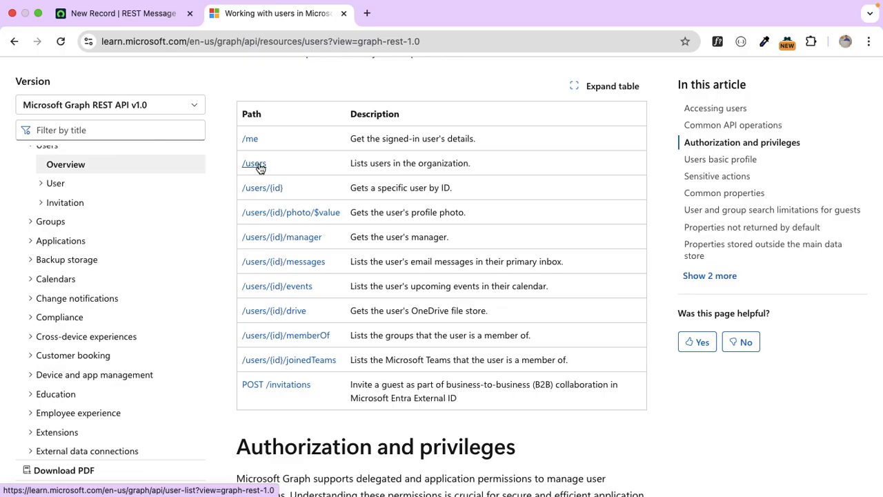
Open the documentation of the /users operation and go to its Permissions table.
left_click(259, 166)
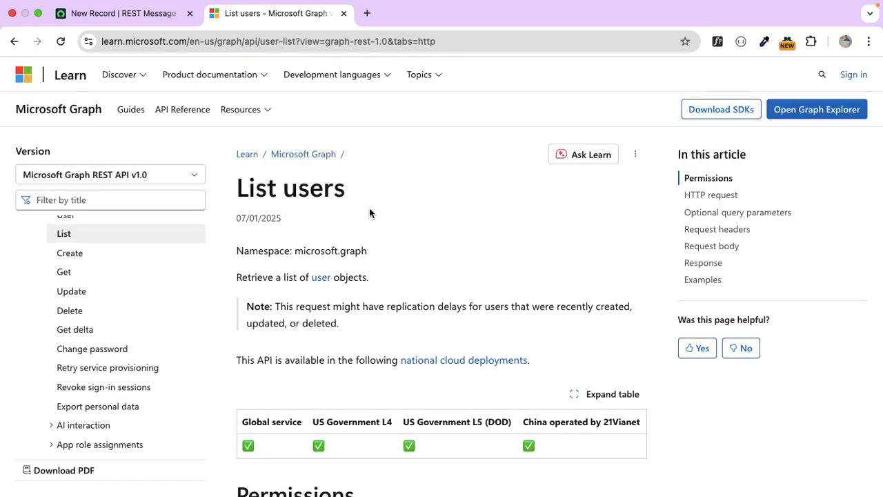
scroll(384, 253, "down", 2)
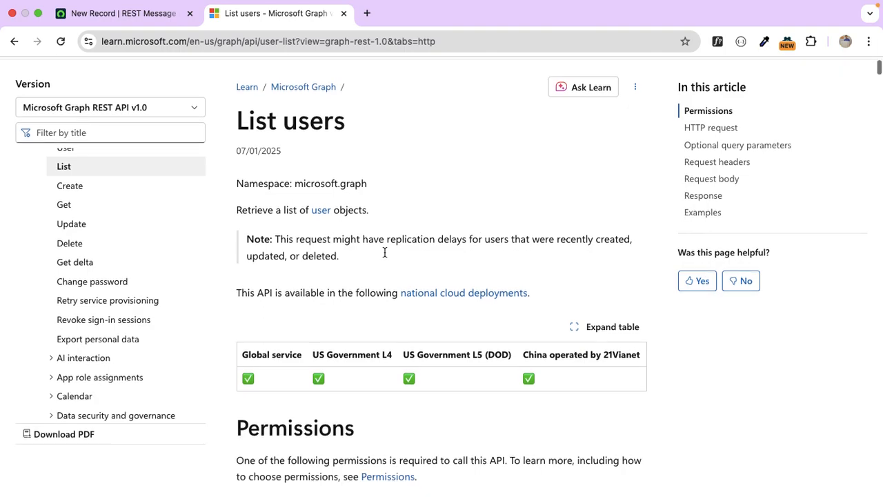
scroll(384, 253, "down", 5)
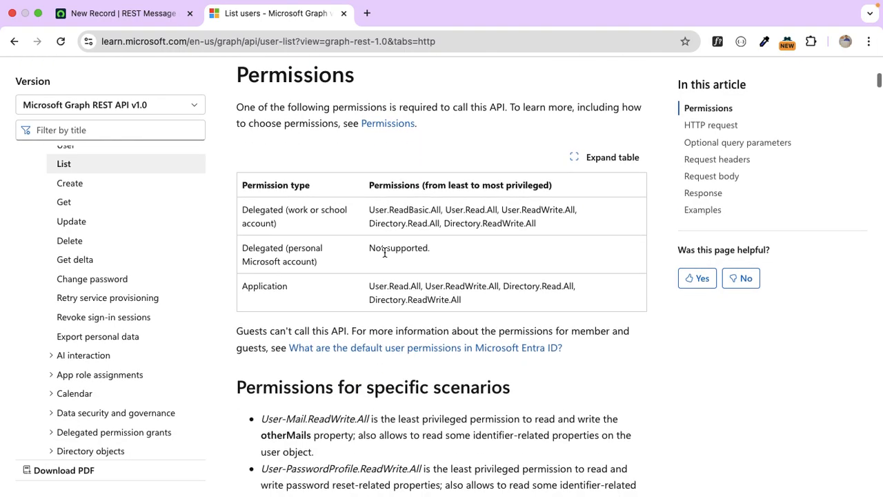
scroll(384, 252, "up", 1)
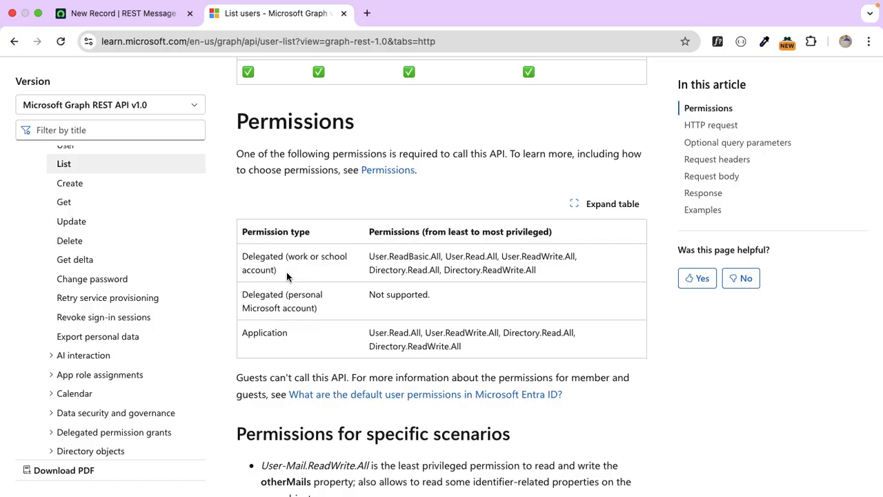
Examine the Application row of the List users permissions table, comparing User.Read.All with Directory.ReadWrite.All.
double_click(287, 334)
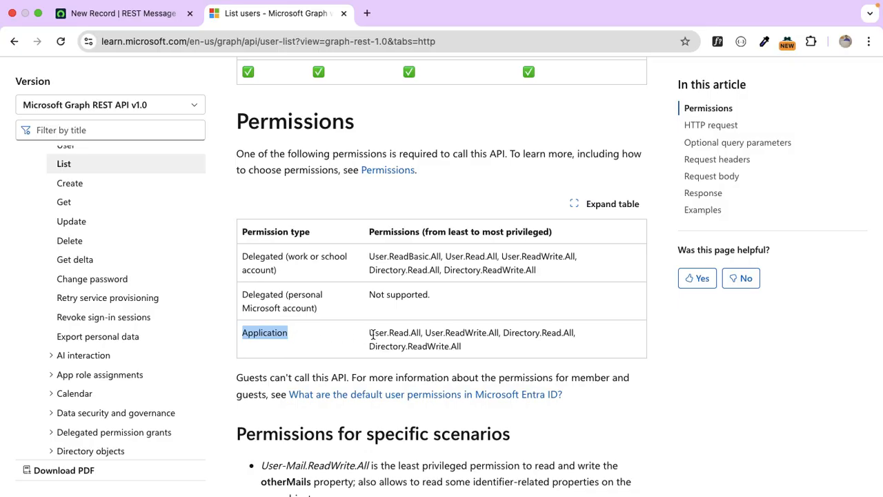
left_click(447, 343)
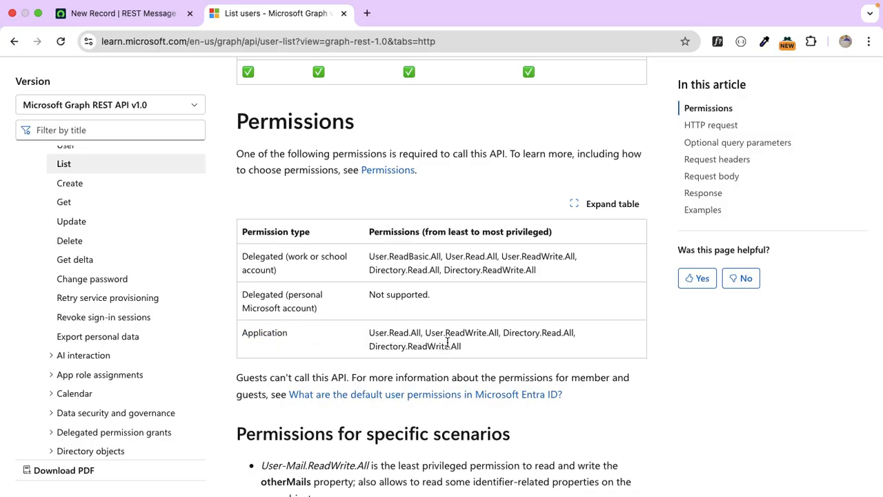
left_click_drag(369, 334, 387, 334)
left_click(370, 333)
left_click_drag(370, 332, 421, 334)
left_click(508, 347)
left_click_drag(371, 346, 483, 345)
left_click(482, 343)
left_click_drag(369, 333, 424, 334)
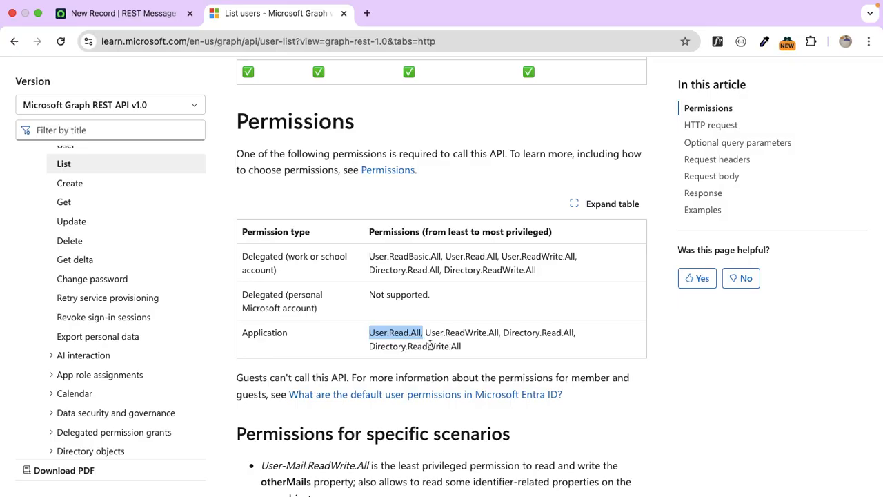
Switch to the Azure portal, open the SN Entra Integration app's API permissions, and compare them with the documented List users permissions.
key("super+Tab")
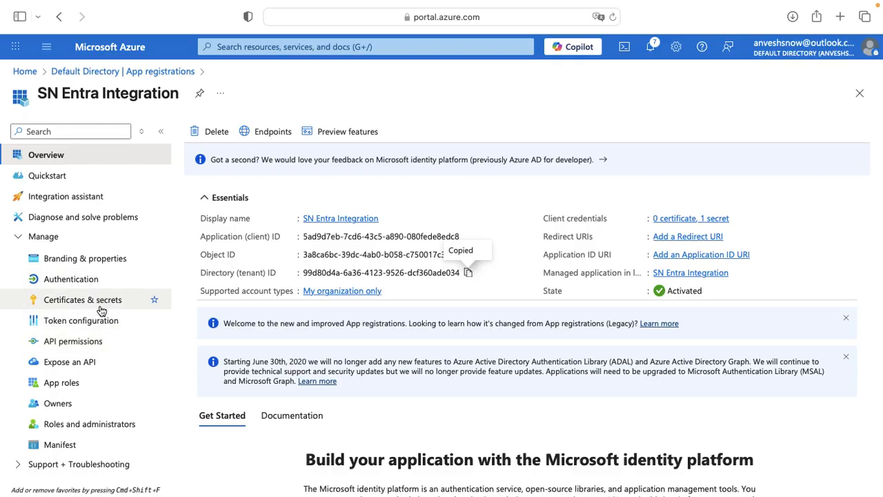
left_click(100, 347)
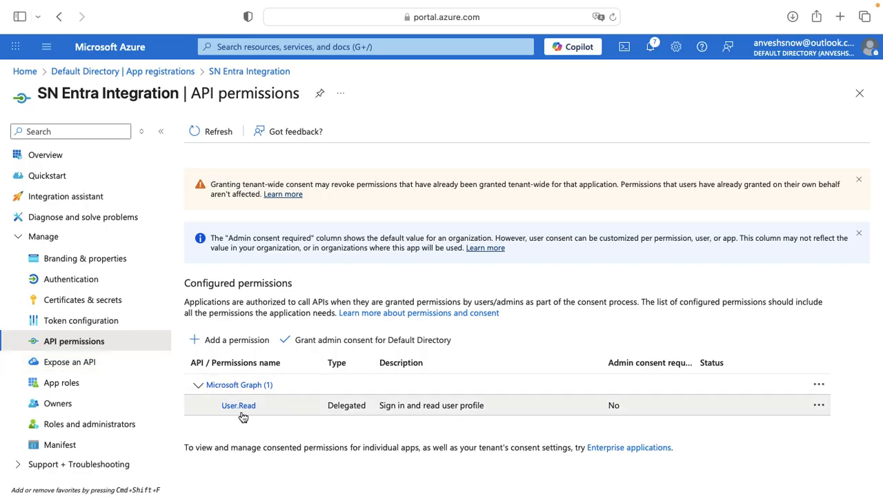
key("ctrl+Left")
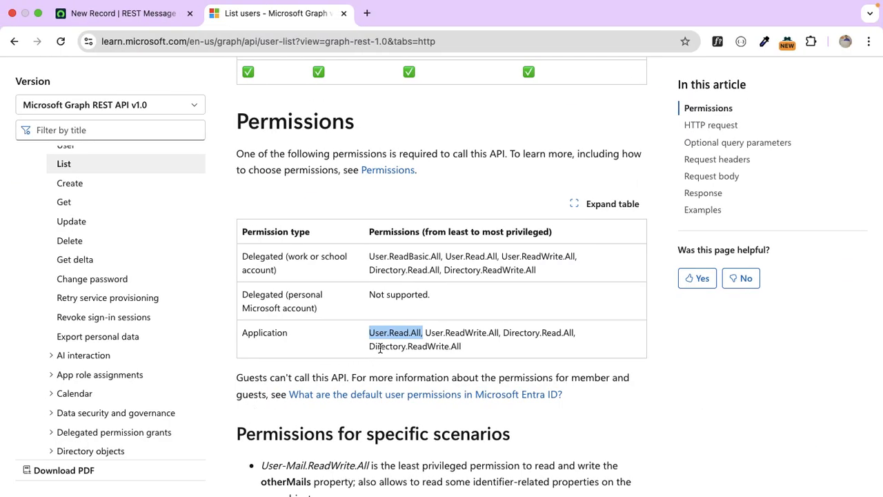
key("ctrl+Right")
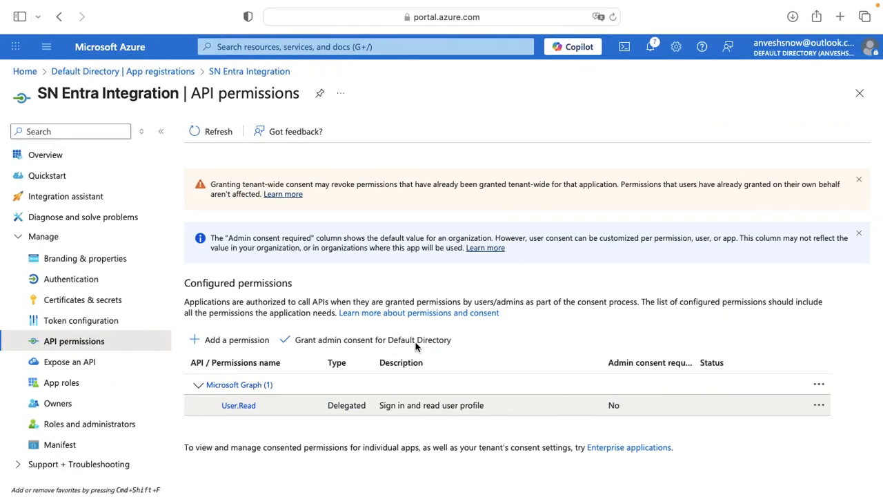
Add the Microsoft Graph application permission User.Read.All to the app and grant admin consent for Default Directory.
left_click(237, 339)
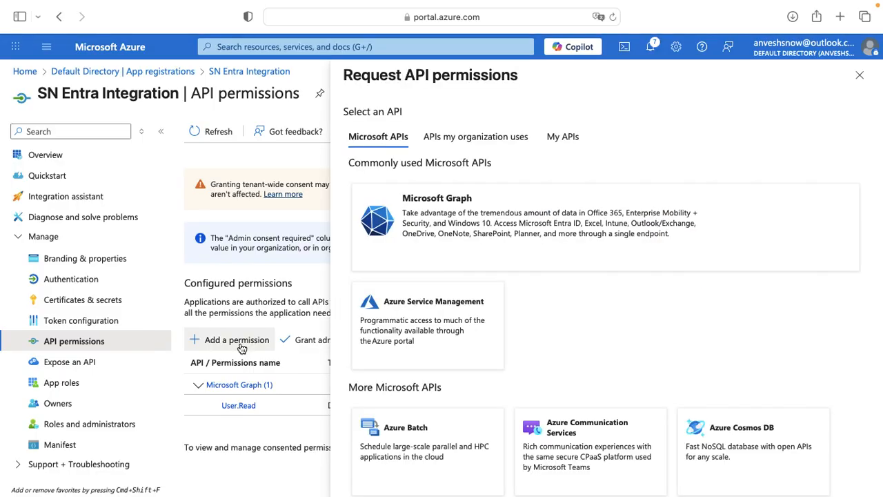
left_click(484, 243)
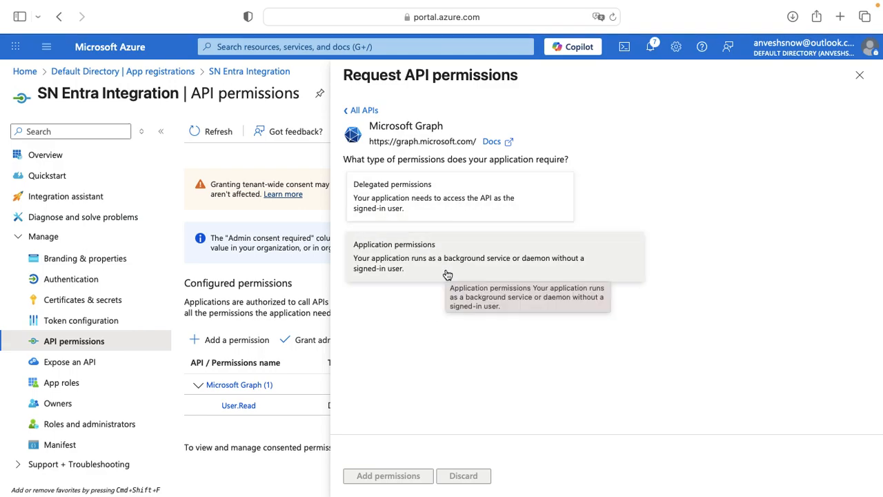
left_click(445, 267)
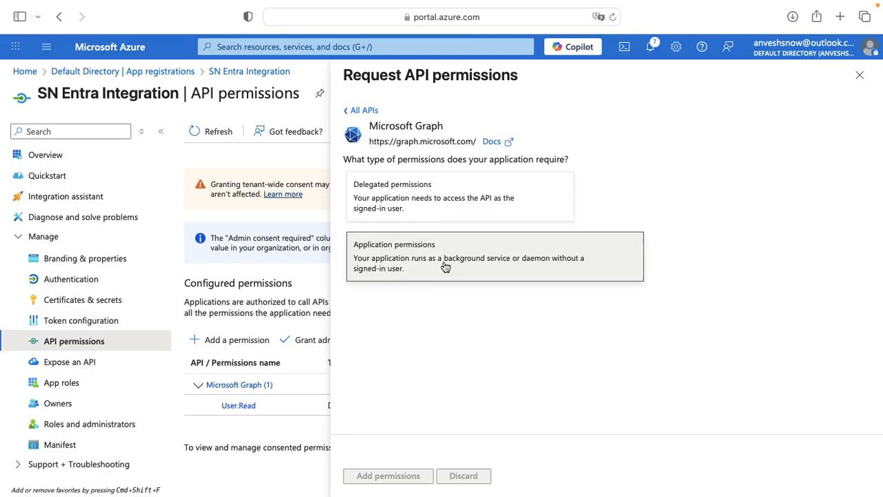
left_click(484, 329)
type("User.read.all")
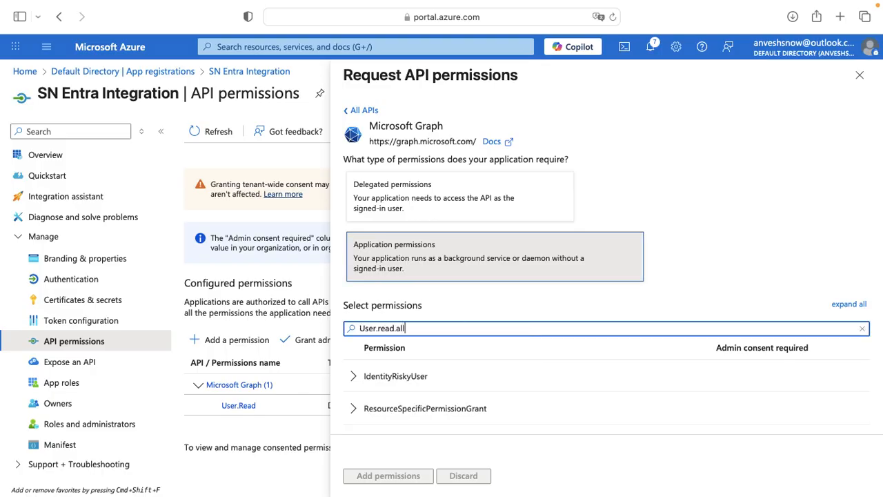
scroll(425, 360, "down", 1)
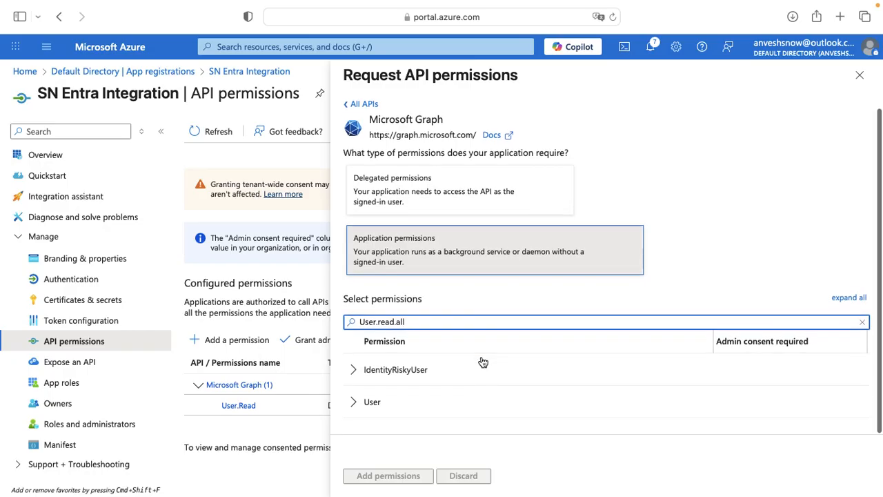
left_click(358, 408)
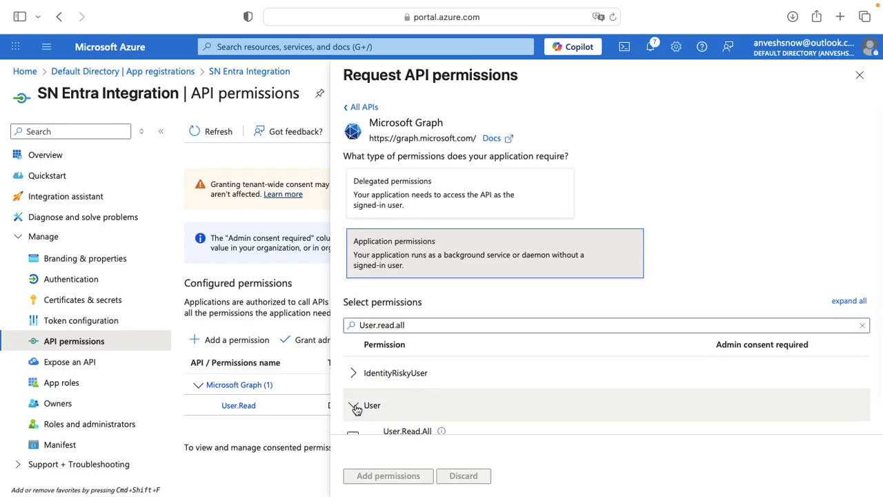
scroll(361, 407, "down", 1)
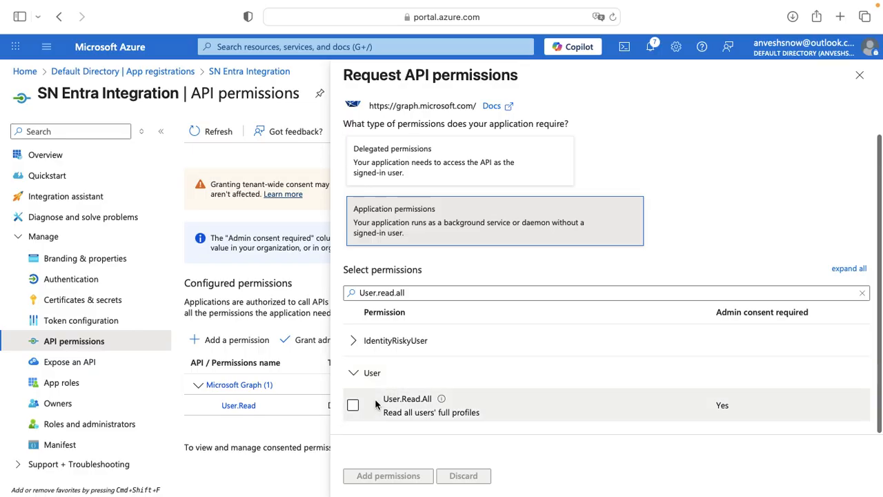
left_click(353, 407)
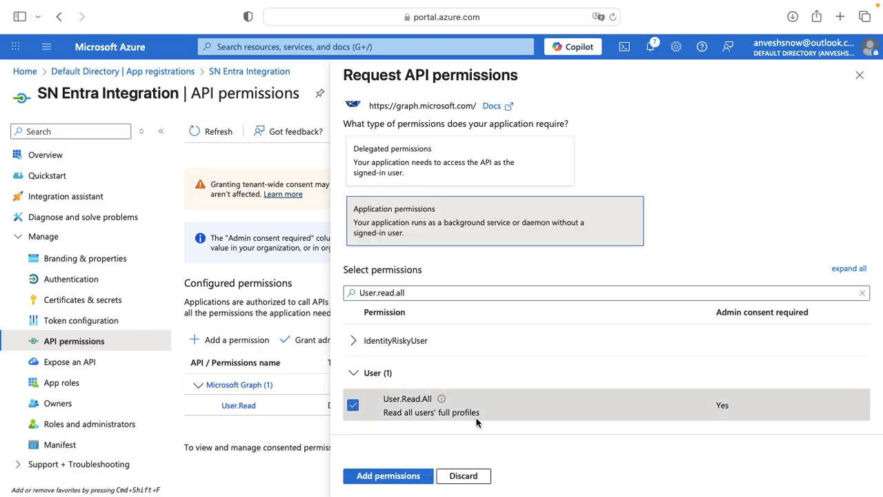
left_click(388, 480)
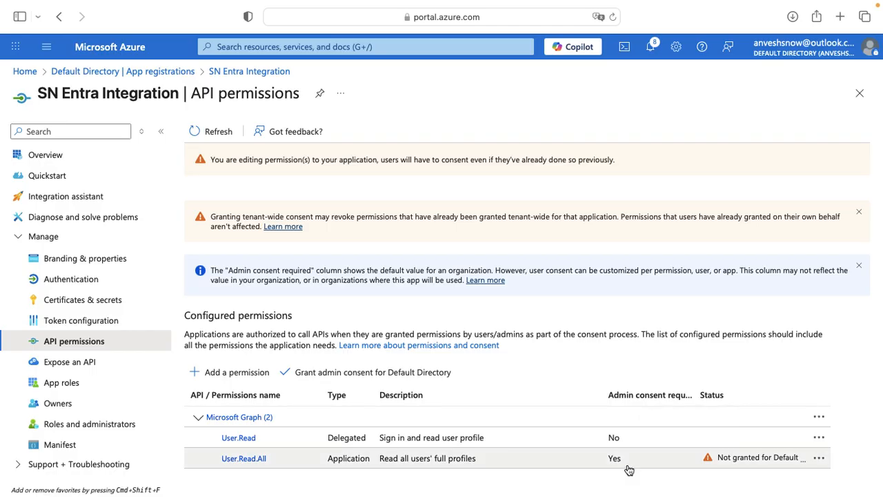
left_click(381, 376)
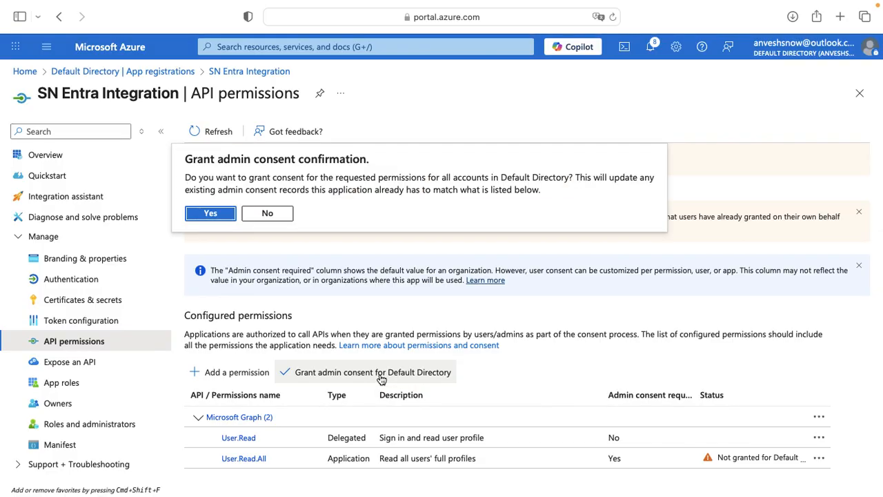
left_click(200, 216)
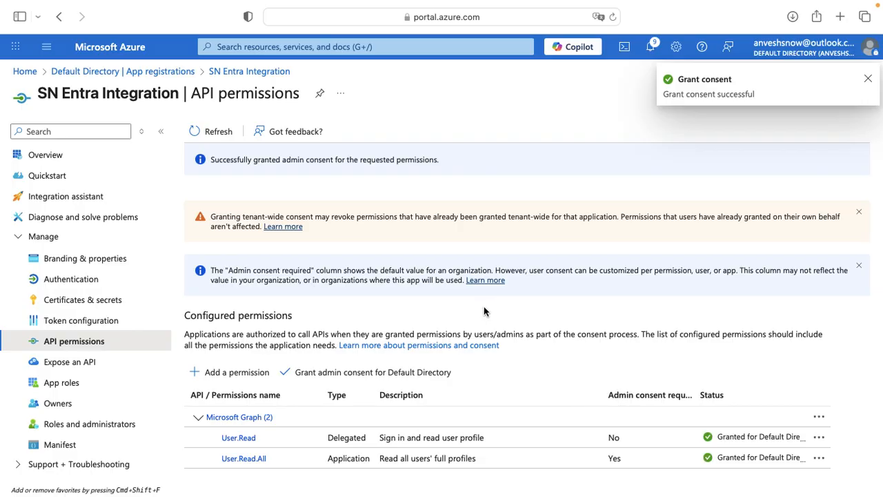
key("super+Tab")
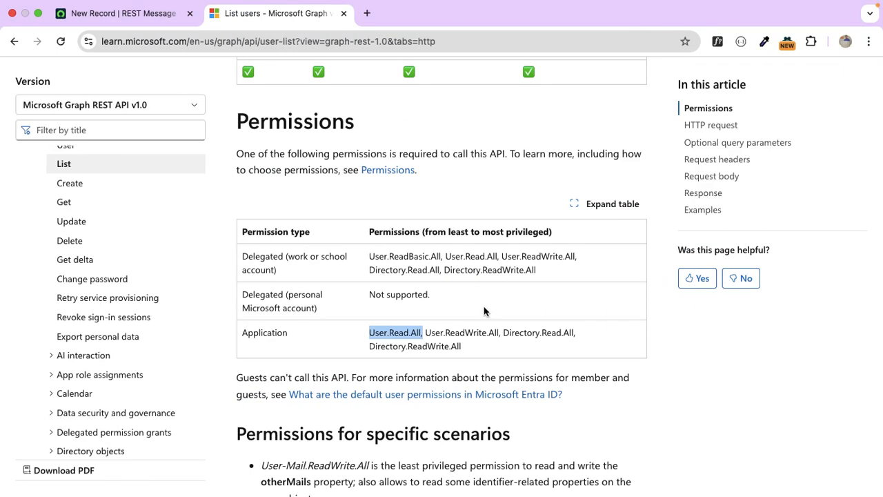
scroll(484, 312, "down", 5)
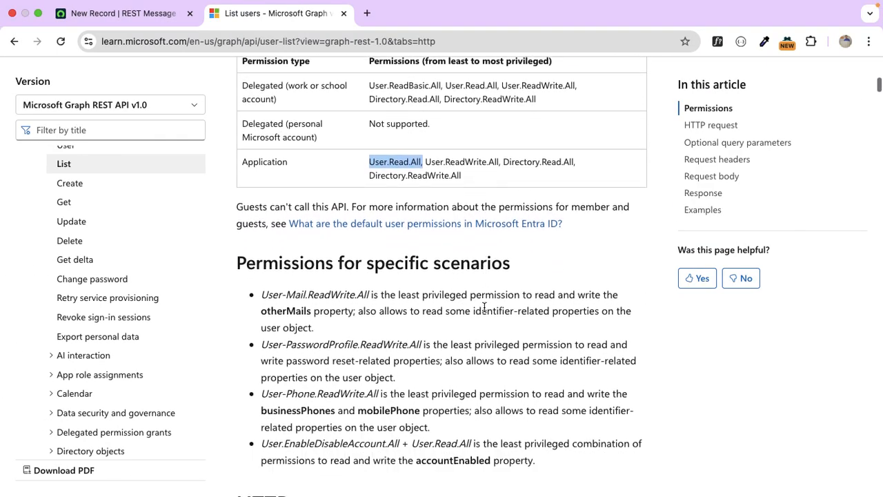
scroll(484, 312, "down", 4)
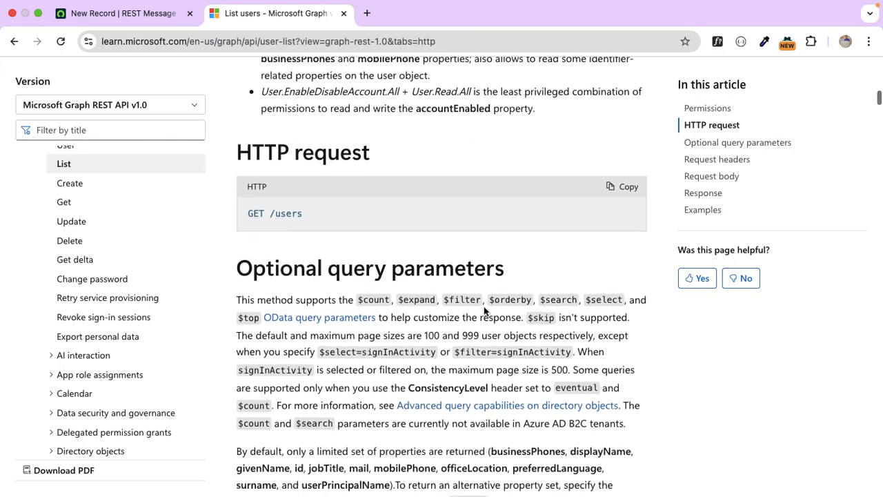
scroll(483, 312, "down", 8)
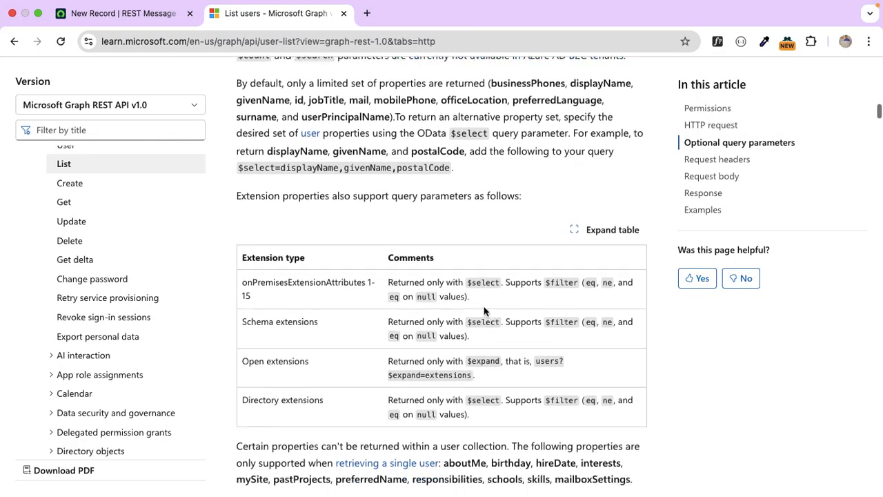
scroll(483, 311, "down", 9)
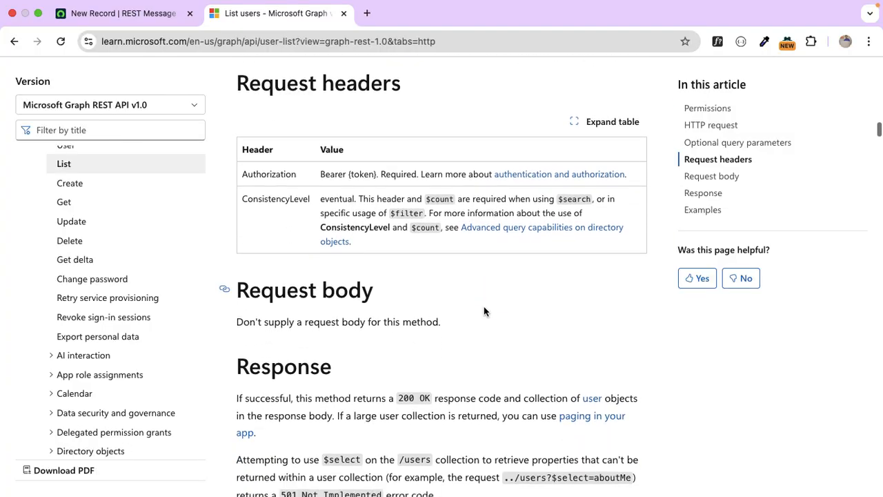
scroll(484, 307, "down", 5)
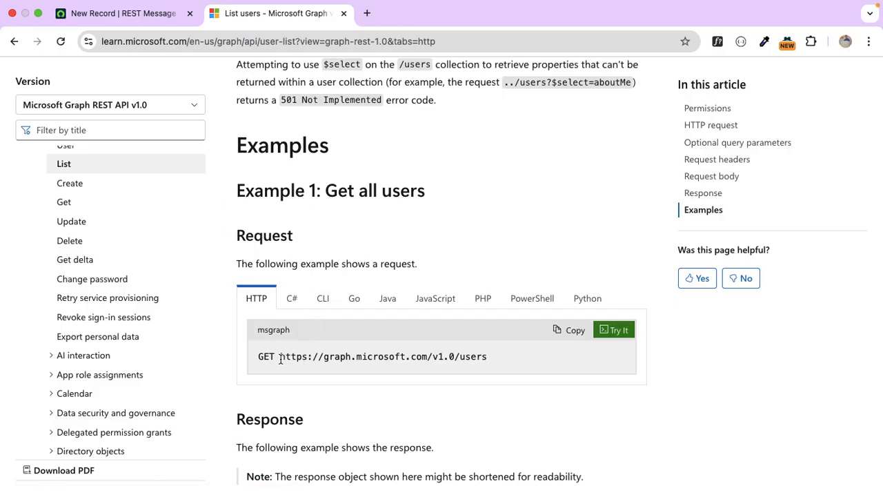
left_click_drag(281, 357, 487, 357)
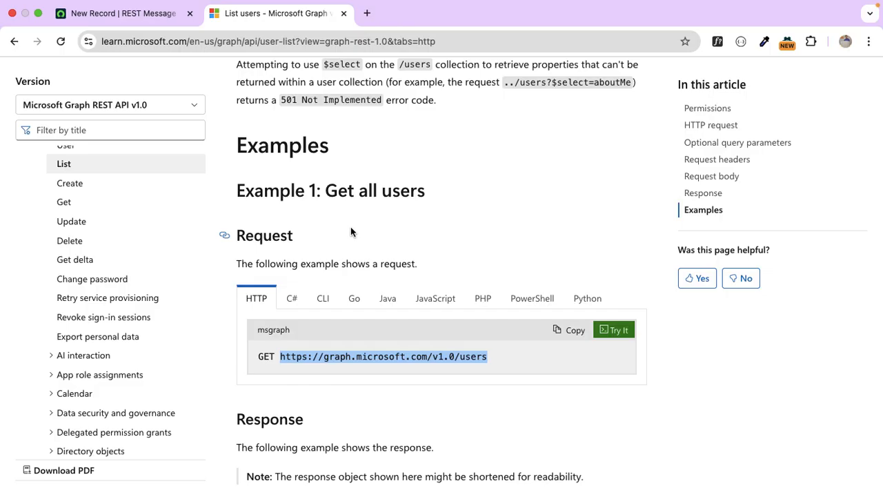
key("shift+Left")
key("shift+Left")
key("shift+Left")
left_click(355, 322)
left_click_drag(280, 356, 455, 360)
key("super+c")
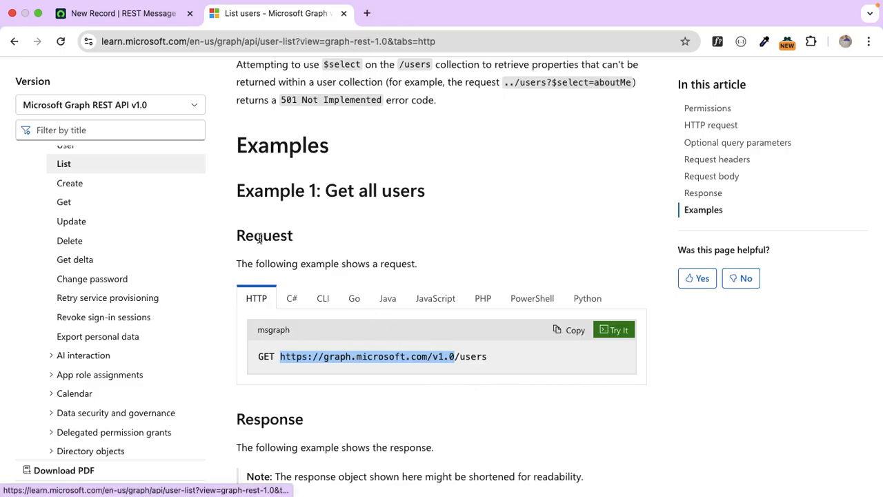
left_click(122, 23)
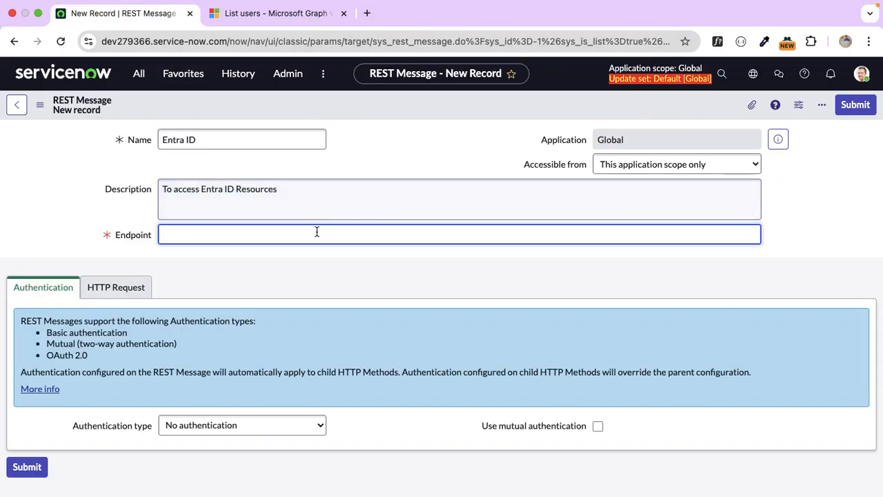
key("super+v")
left_click(293, 282)
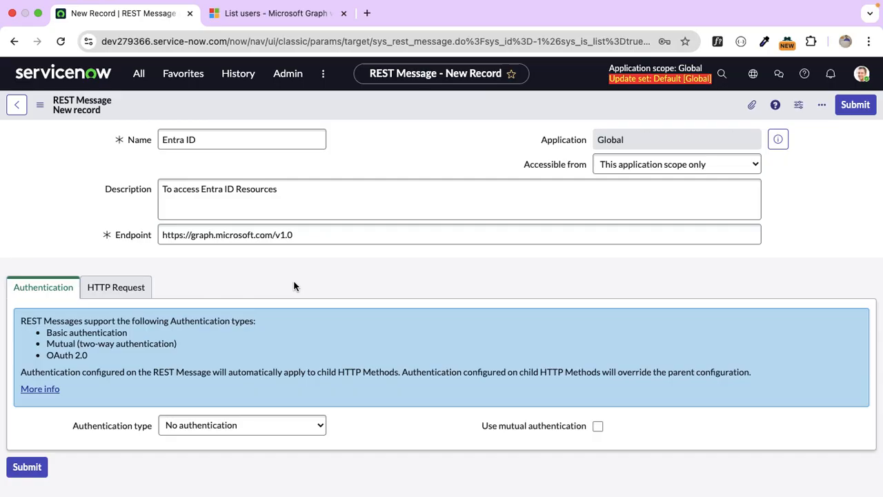
right_click(434, 103)
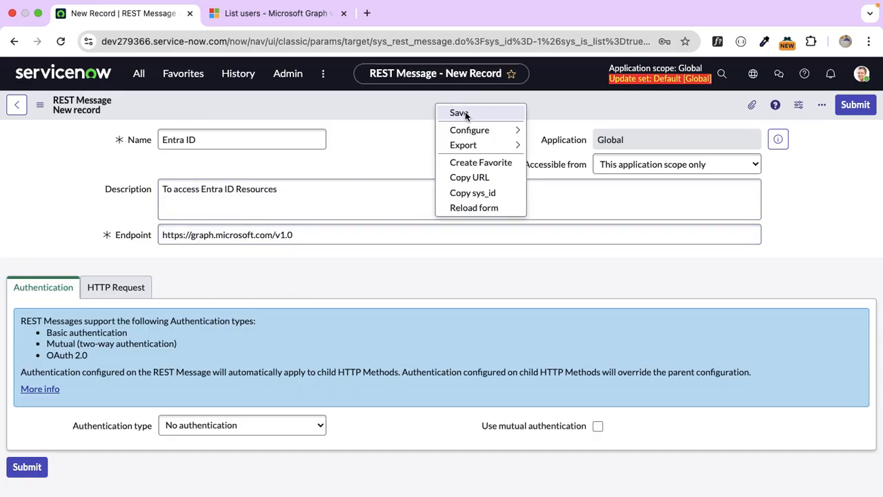
left_click(462, 113)
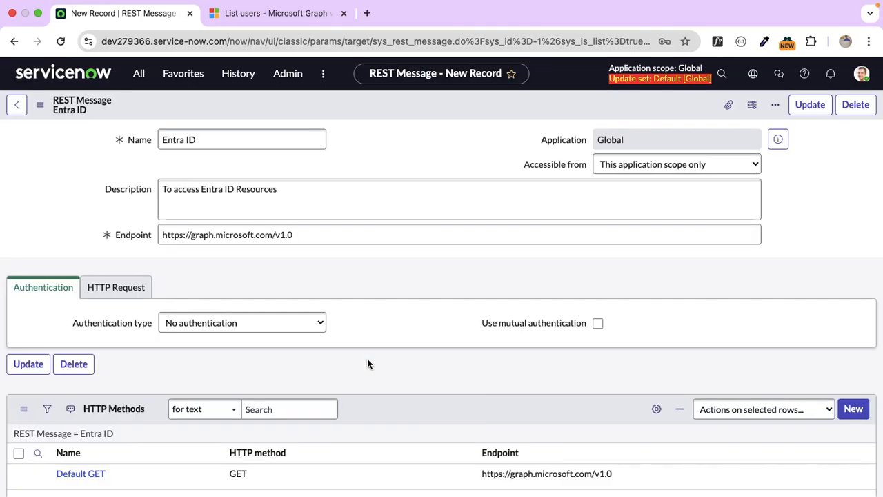
Set the REST message's authentication type to OAuth 2.0 with the Entra ID default_profile OAuth profile.
scroll(367, 359, "down", 5)
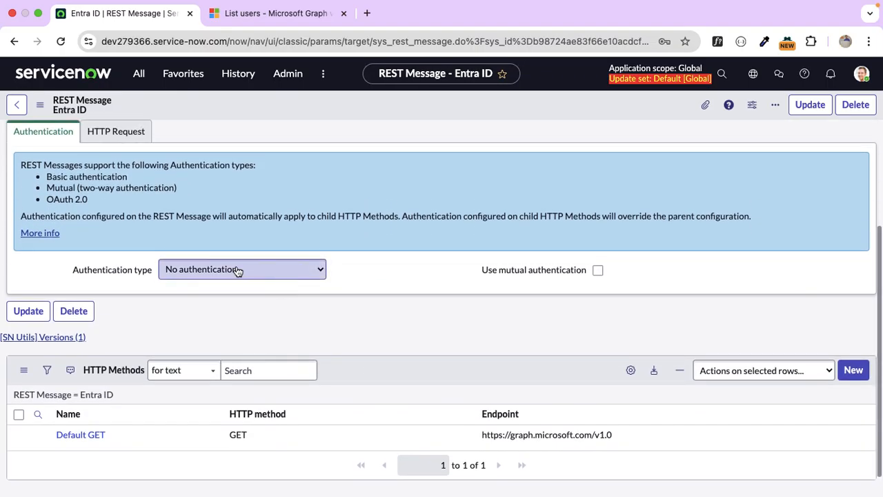
left_click(269, 269)
left_click(225, 300)
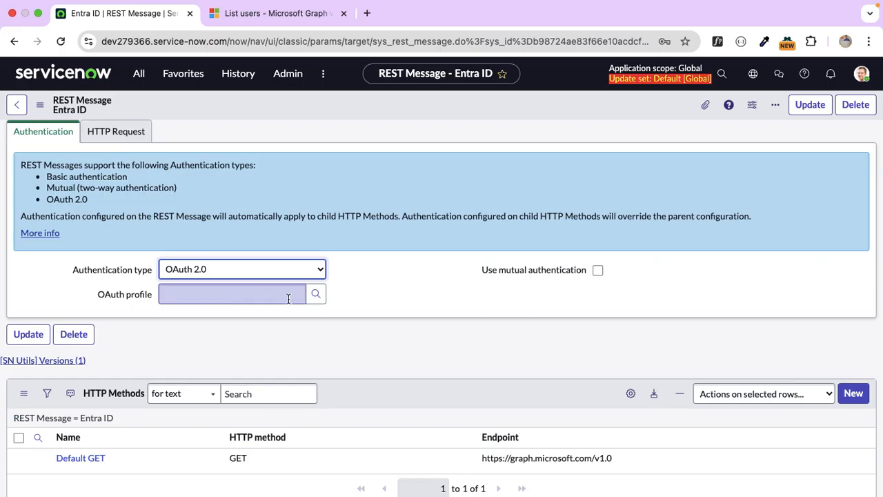
left_click(315, 295)
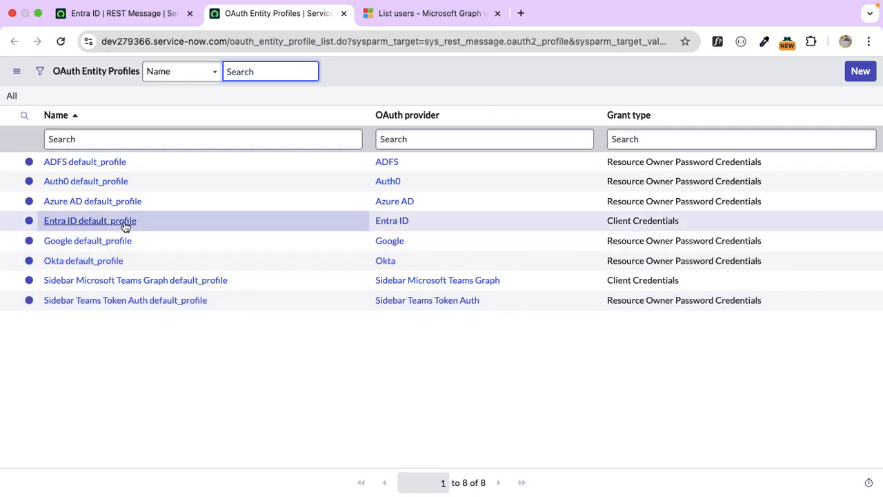
left_click(90, 221)
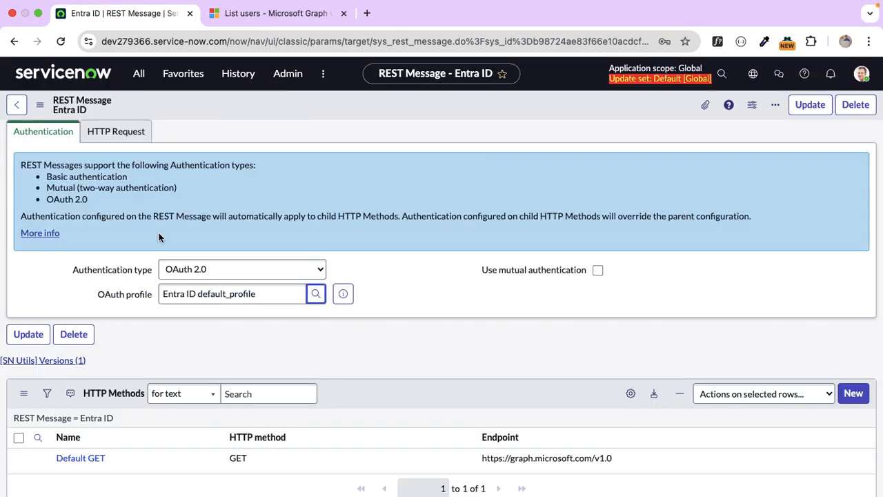
Add an Accept HTTP header with the value application/json to the Entra ID REST message.
scroll(396, 299, "up", 3)
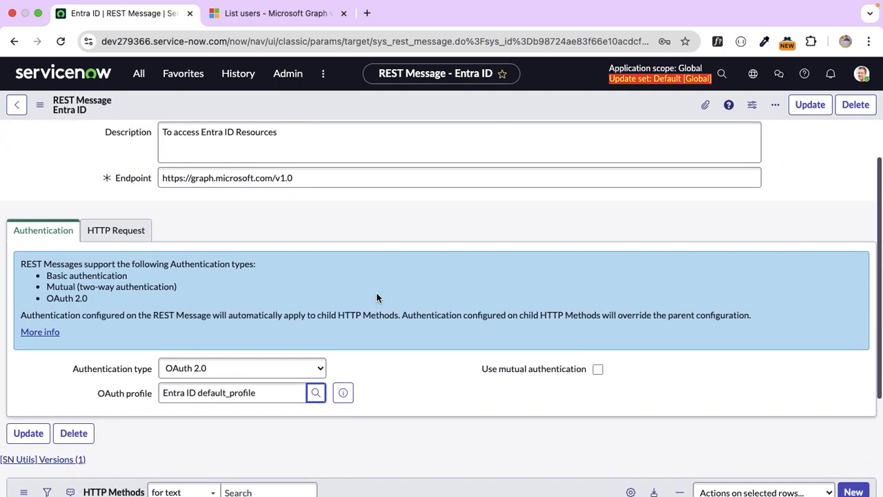
left_click(147, 231)
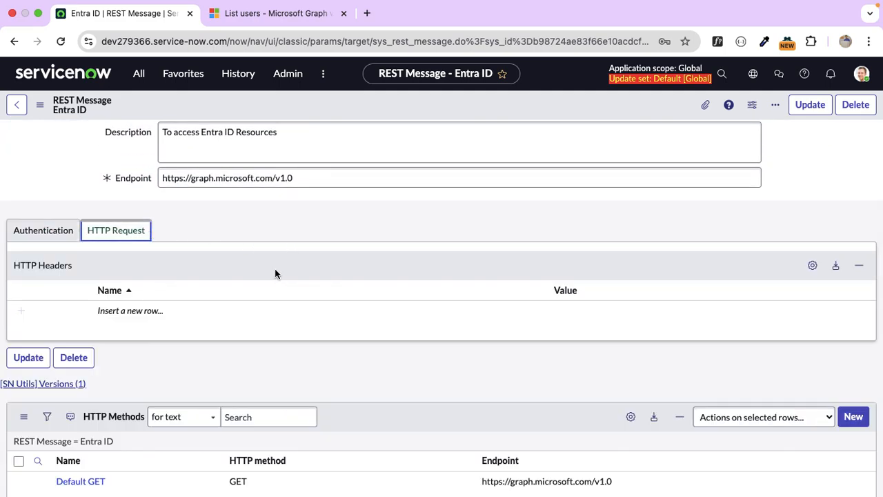
left_click(179, 310)
type("Accept")
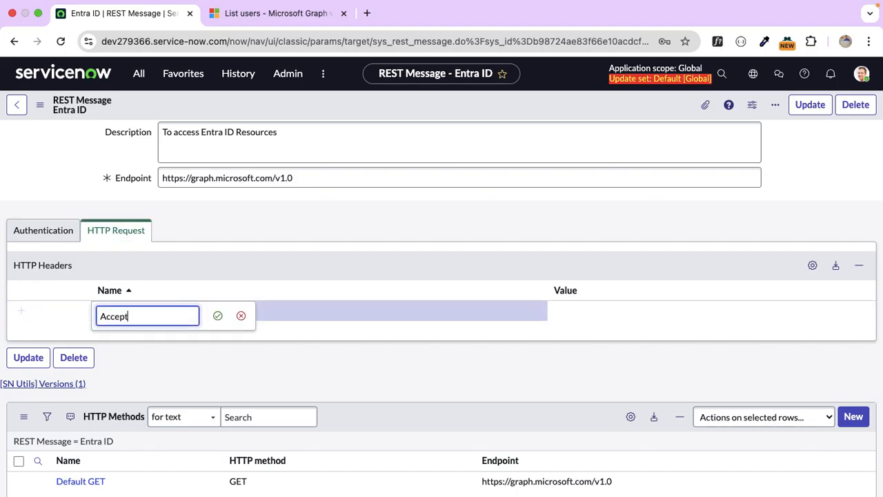
key("Tab")
type("appli")
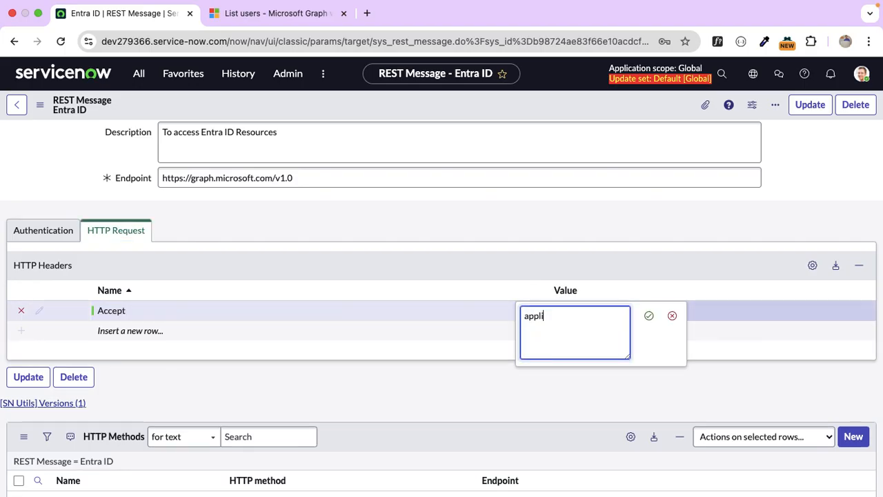
type("cation/json")
key("Return")
Add a Content-Type HTTP header with the value application/json to the Entra ID REST message and save the record.
left_click(106, 341)
type("Content-Type")
key("Return")
key("Tab")
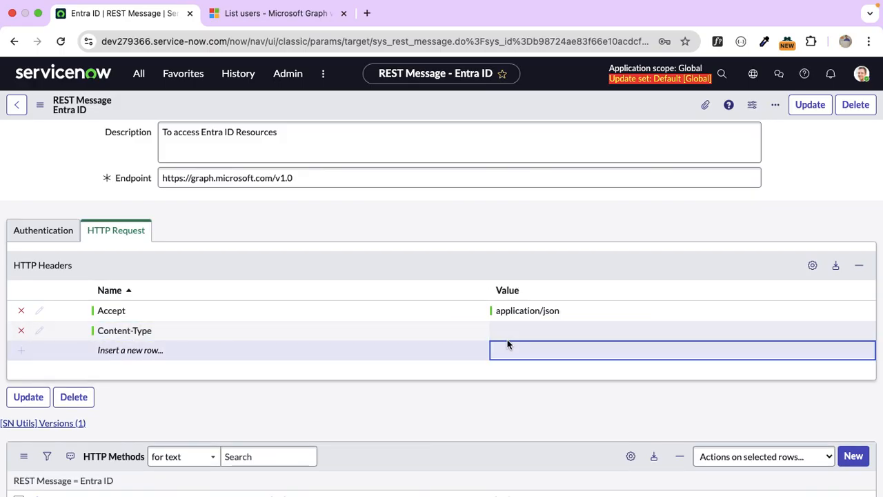
left_click(502, 334)
type("a")
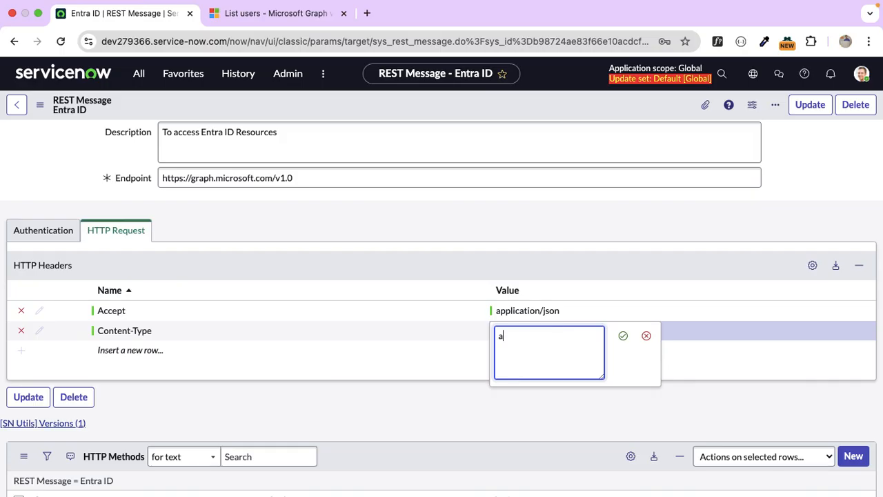
type("pplication/json")
key("Return")
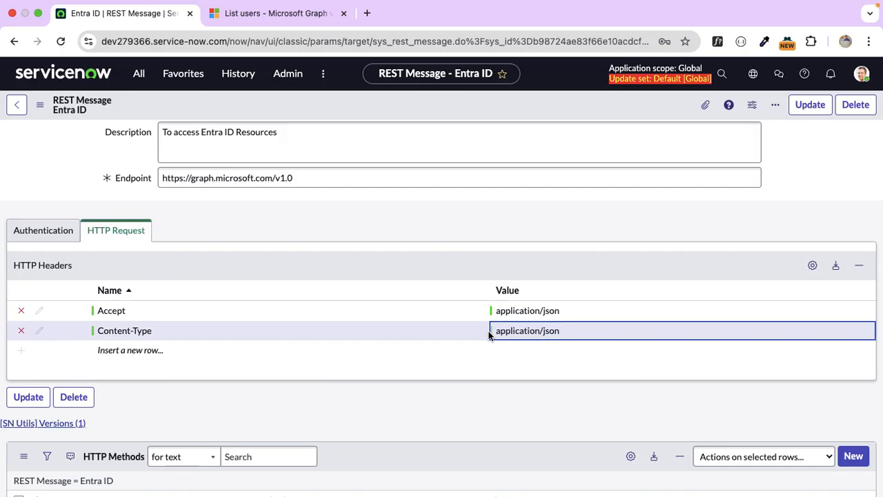
right_click(425, 109)
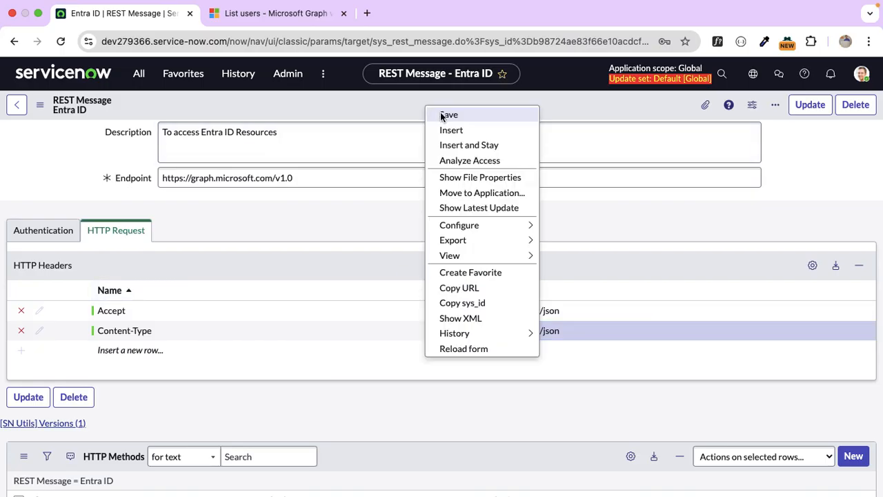
left_click(439, 113)
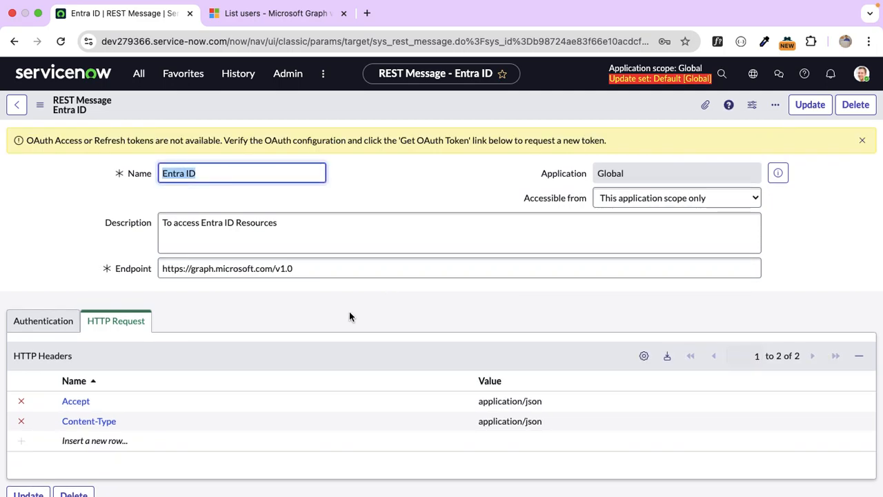
Review the Entra ID REST message's endpoint, authentication settings and HTTP headers.
left_click(42, 322)
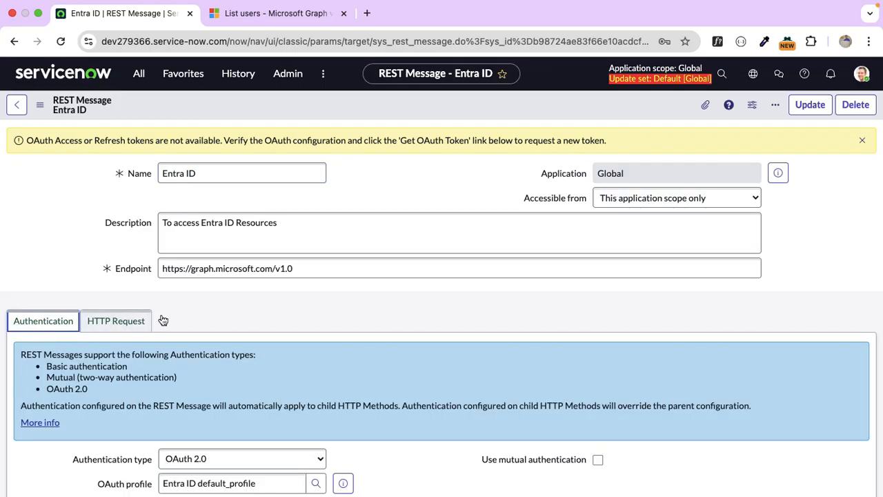
scroll(253, 315, "down", 3)
scroll(253, 319, "down", 1)
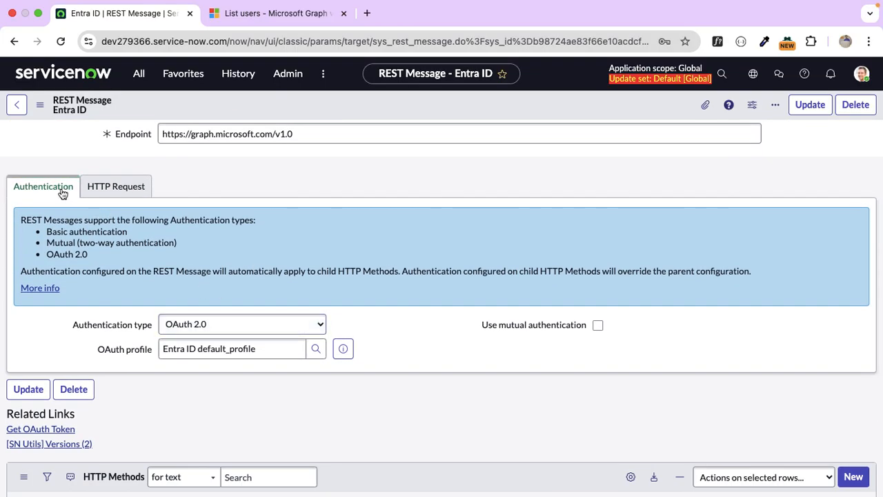
scroll(243, 338, "up", 2)
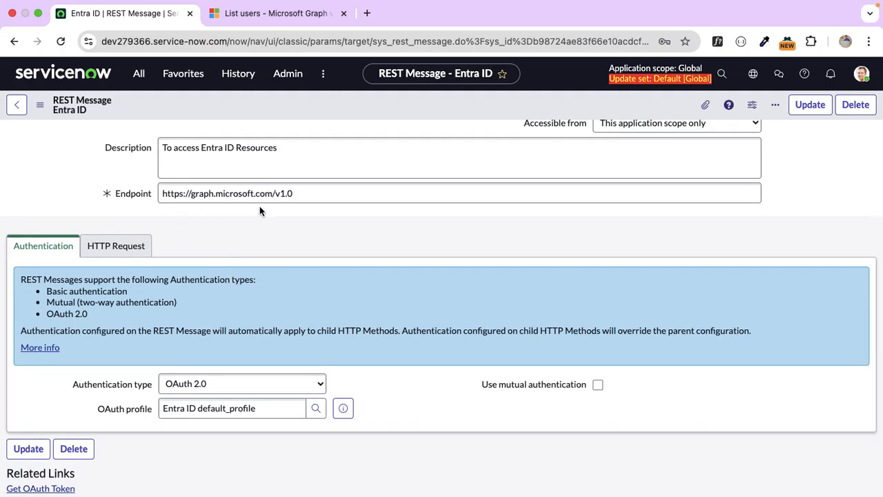
left_click(118, 246)
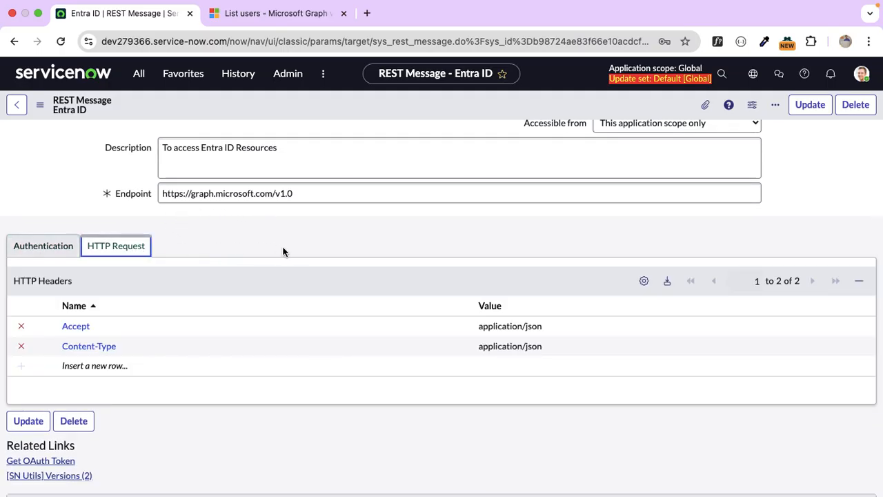
left_click(49, 247)
scroll(188, 216, "up", 2)
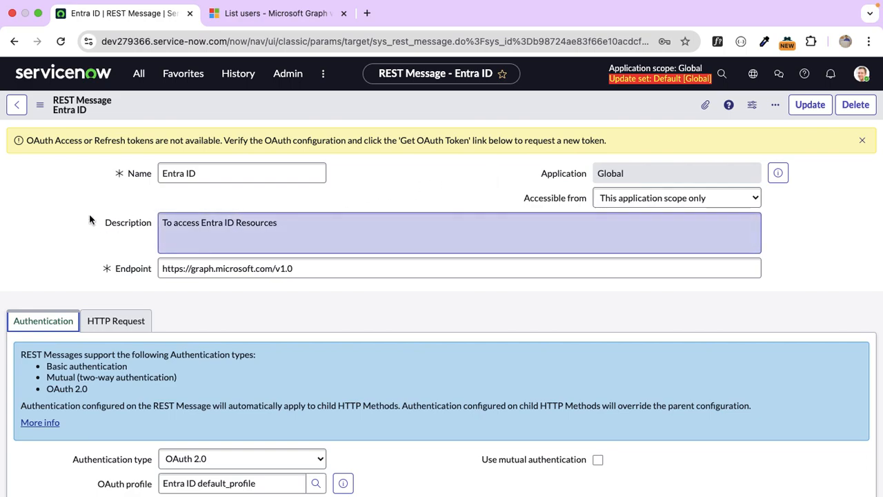
scroll(86, 211, "down", 3)
scroll(84, 211, "down", 2)
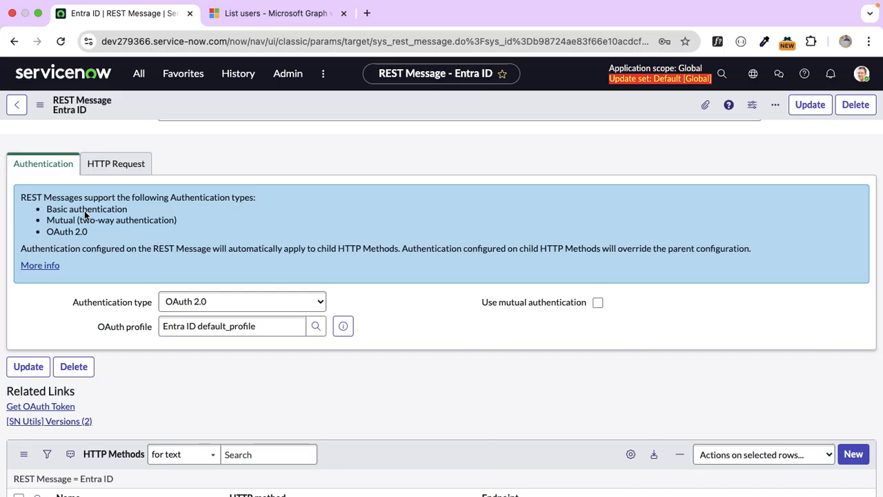
scroll(84, 211, "down", 1)
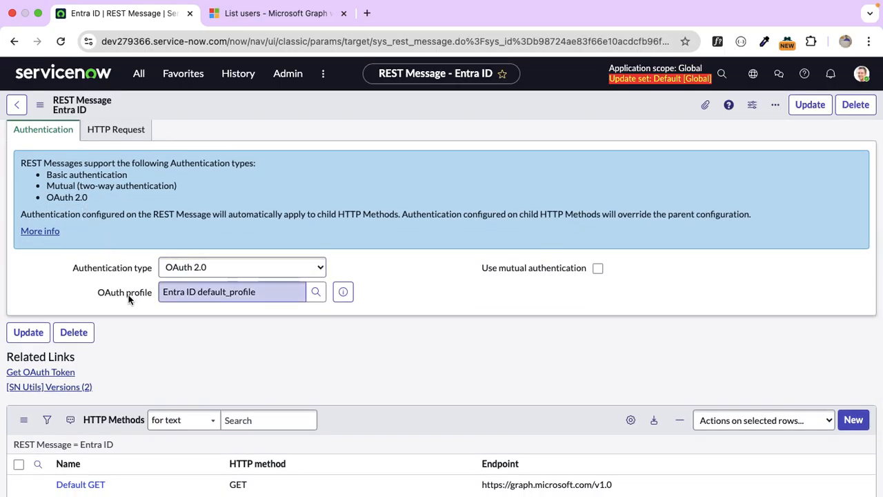
Try to request an OAuth token for the Entra ID REST message and close the resulting page.
left_click(60, 373)
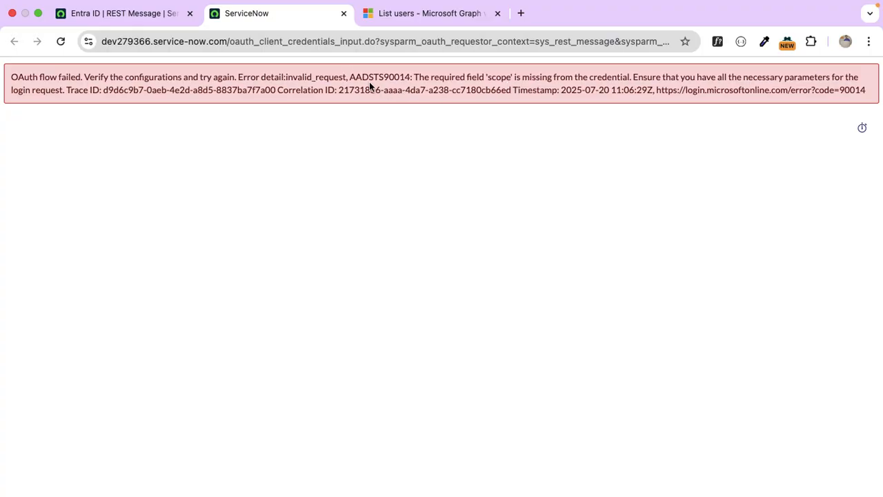
left_click(344, 13)
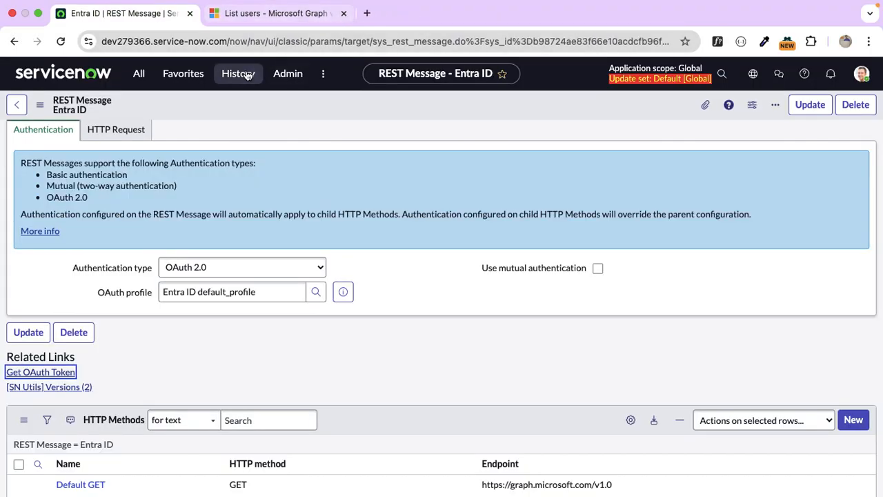
Open the Entra ID default_profile OAuth profile record, add the .default entity scope and save it, returning to the REST message.
left_click(344, 292)
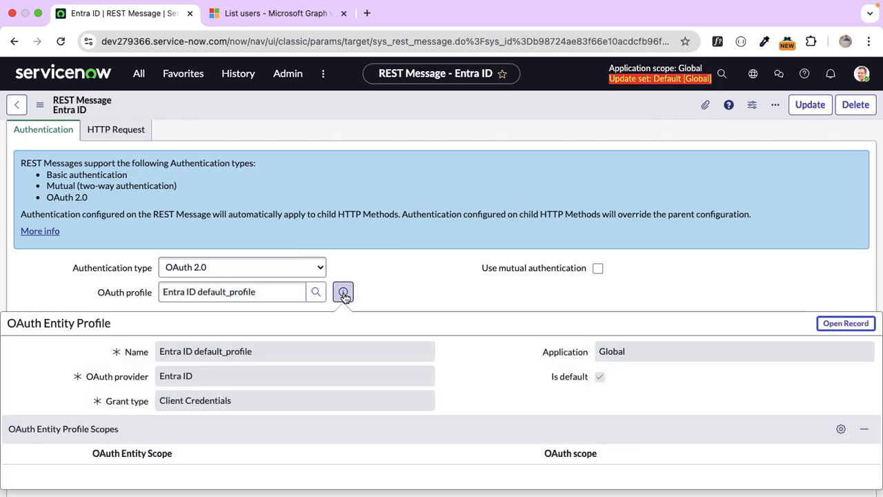
left_click(871, 329)
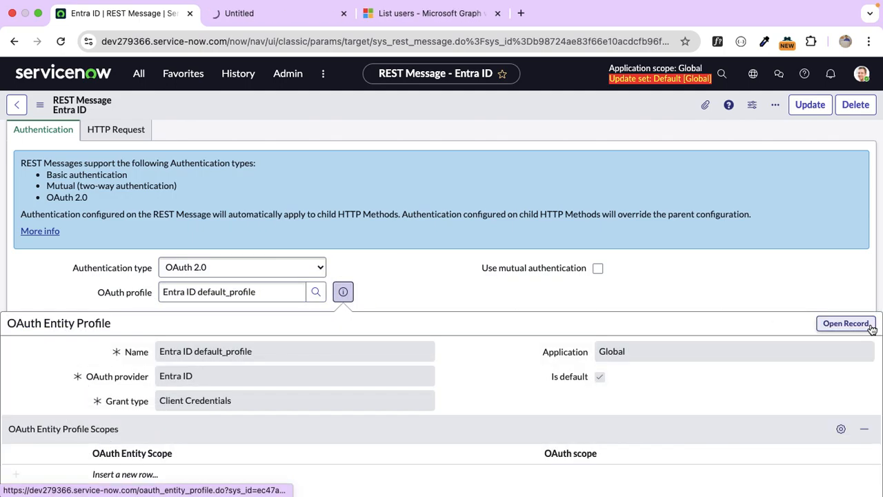
left_click(266, 14)
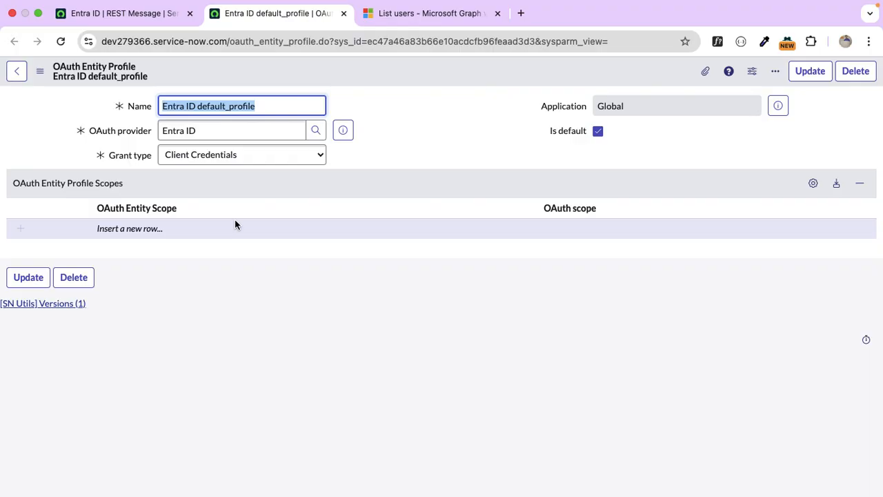
left_click(196, 232)
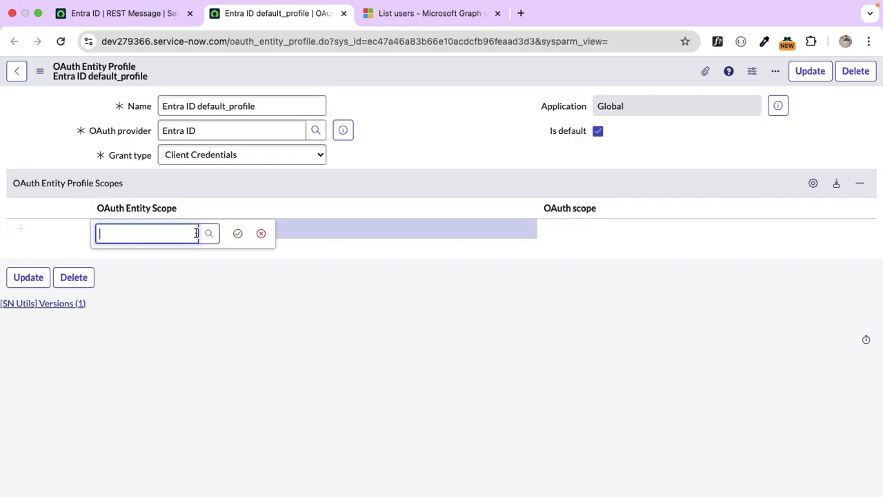
type(".def")
left_click(160, 270)
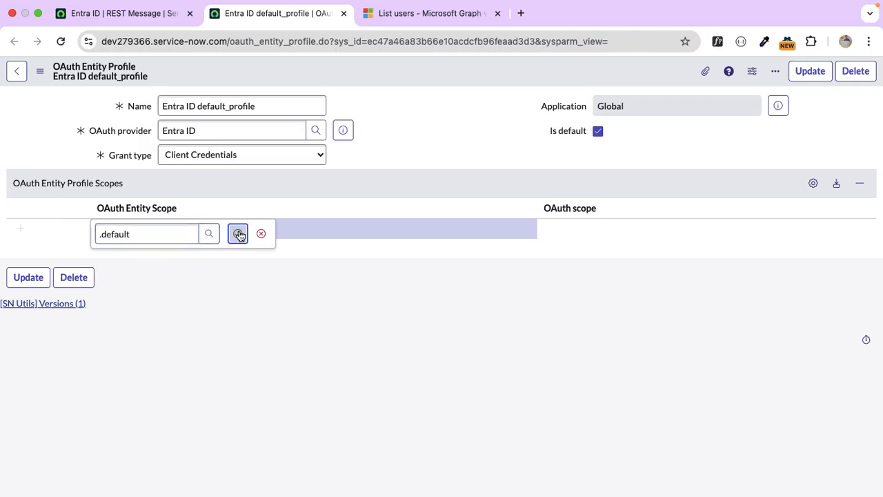
left_click(237, 233)
right_click(457, 72)
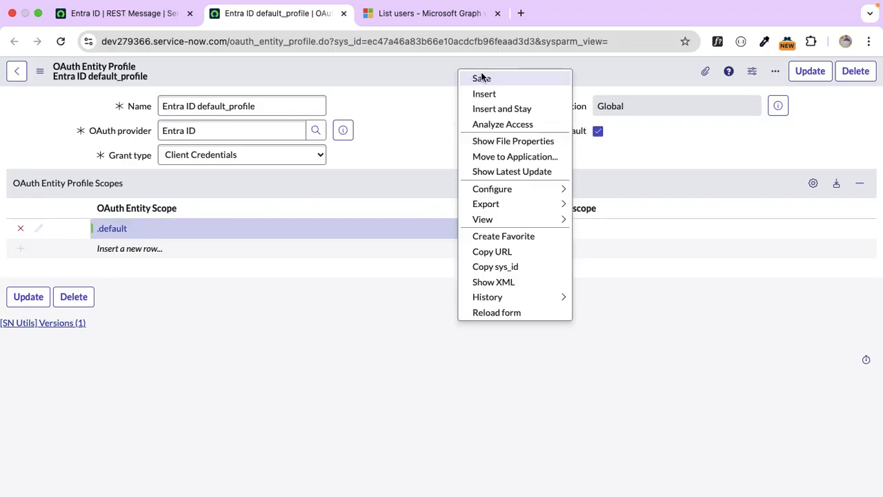
left_click(483, 76)
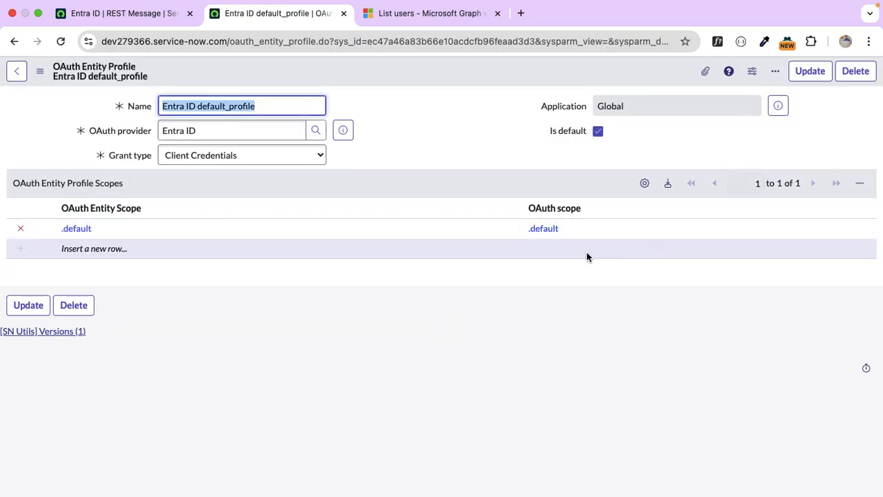
left_click(344, 14)
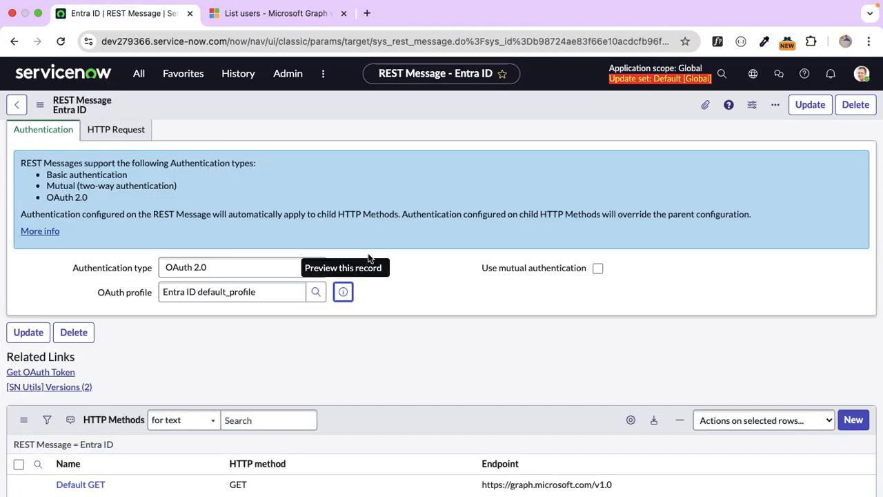
Request an OAuth token again for the Entra ID REST message and check the record's token status.
left_click(29, 373)
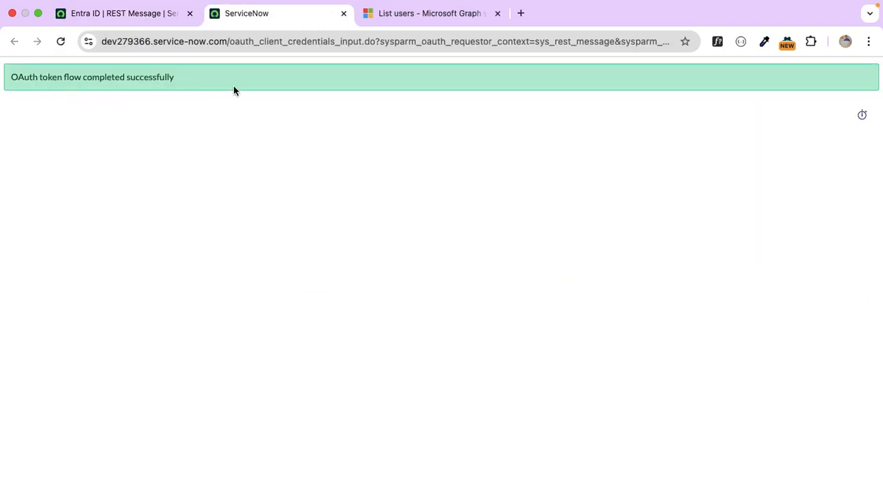
left_click(343, 16)
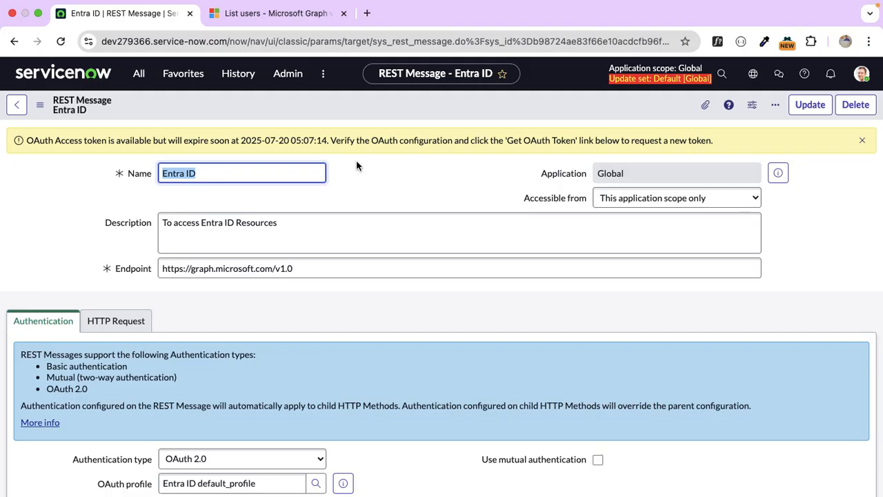
scroll(354, 202, "down", 5)
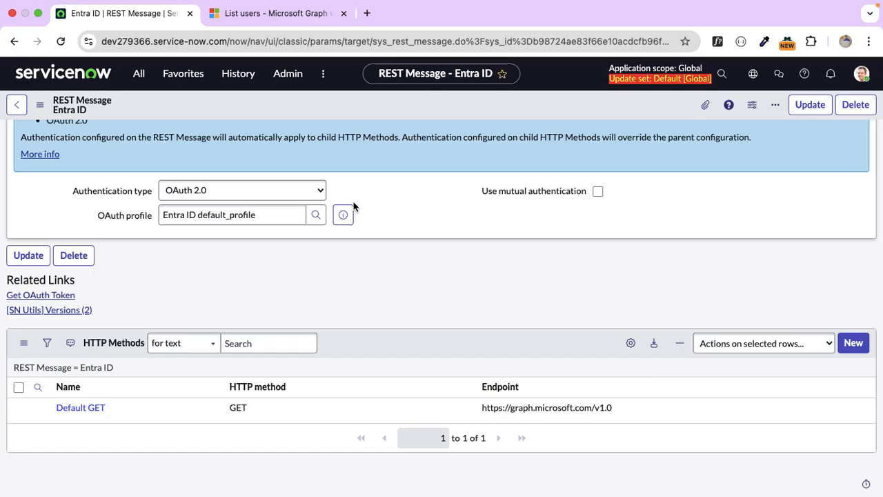
scroll(355, 207, "up", 5)
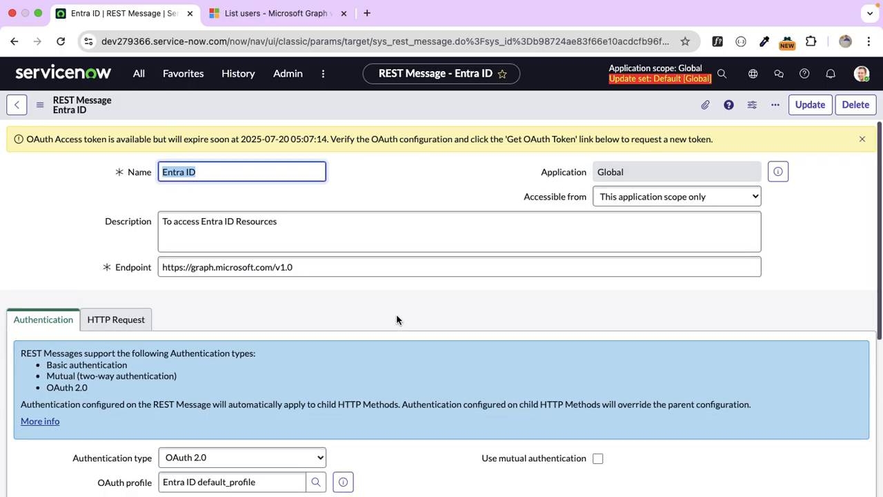
Open the REST message's Default GET HTTP method and rename it to List Users.
scroll(397, 320, "down", 4)
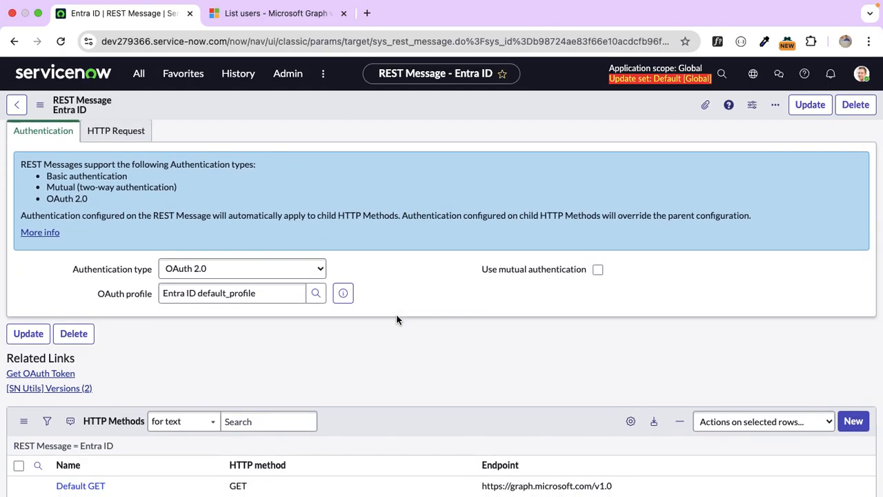
scroll(396, 319, "down", 2)
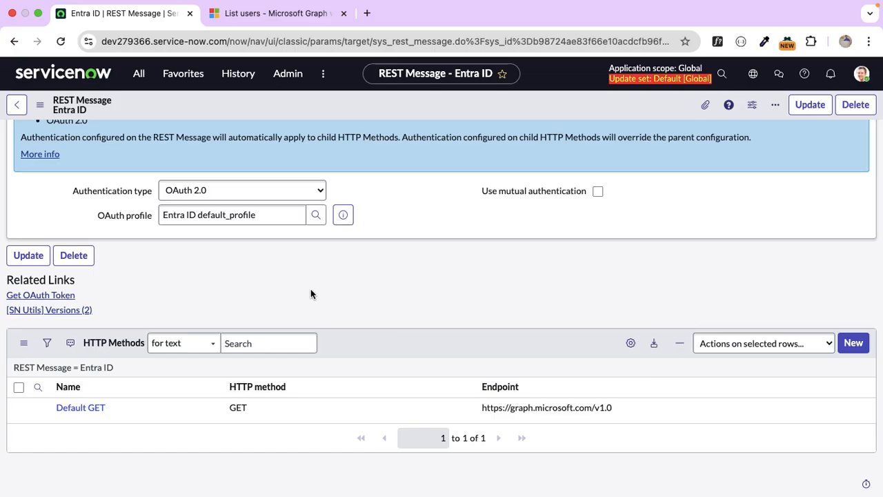
left_click(102, 409)
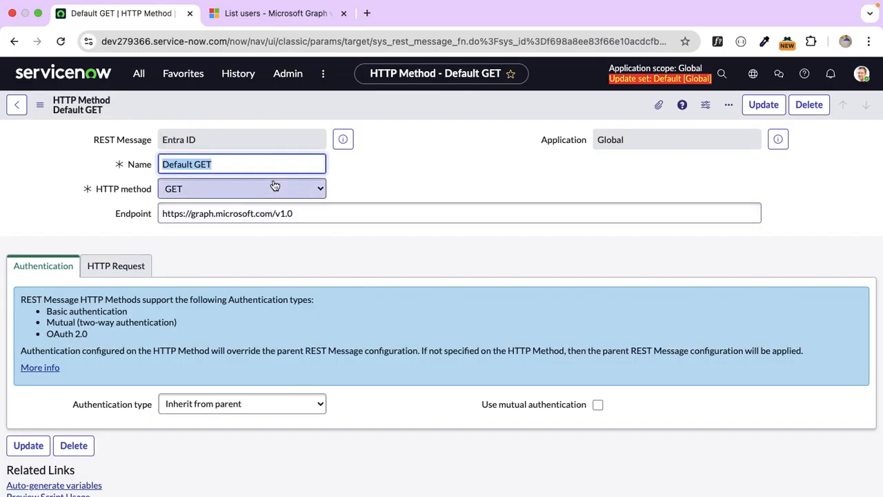
type("Get Users")
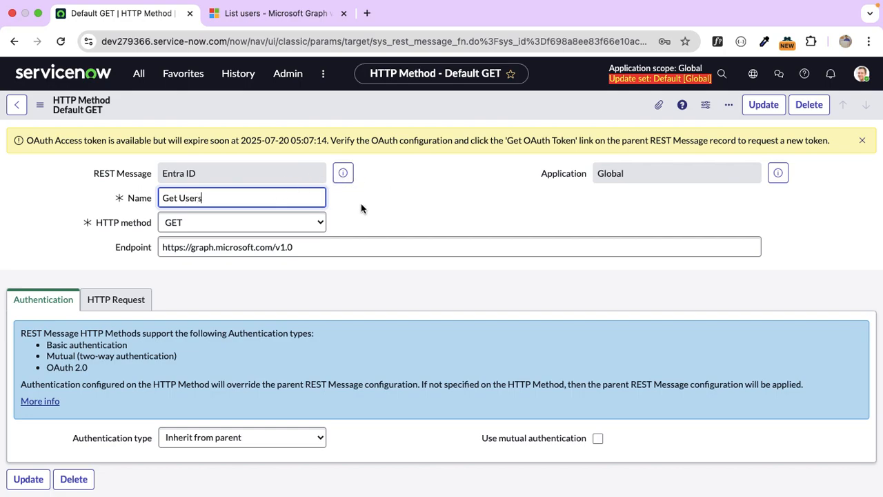
key("super+a")
type("List Users")
left_click(444, 226)
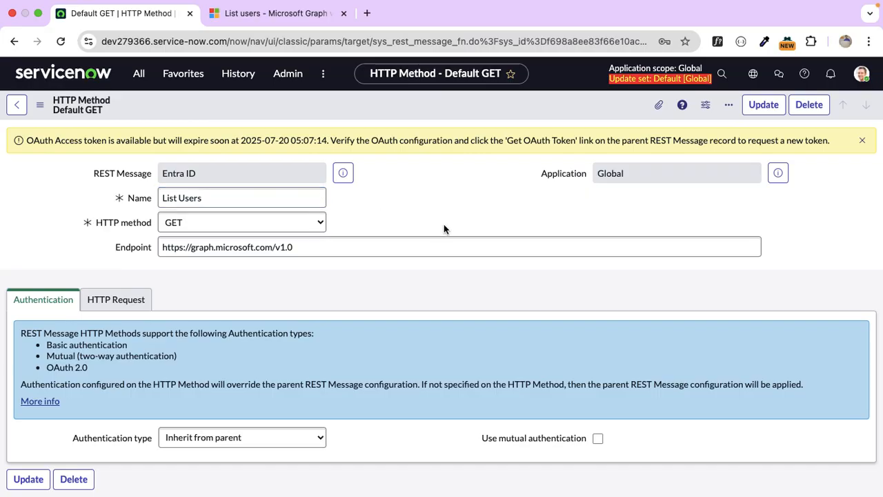
left_click(349, 247)
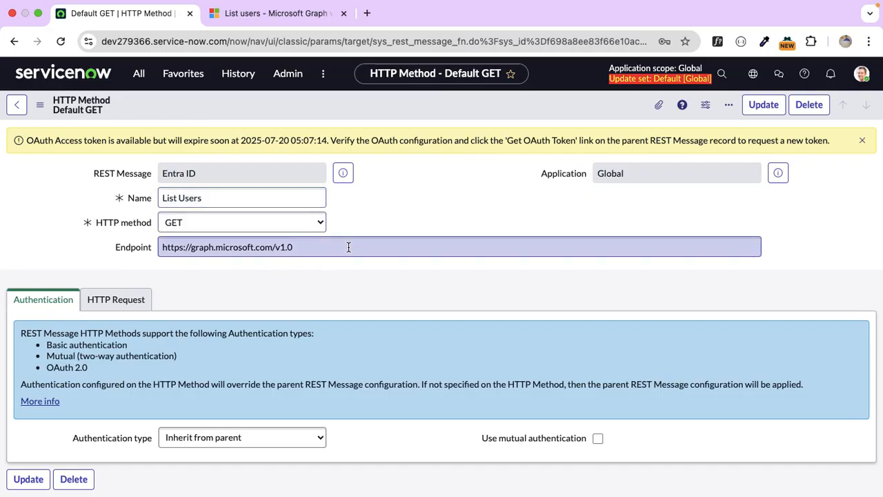
left_click(272, 14)
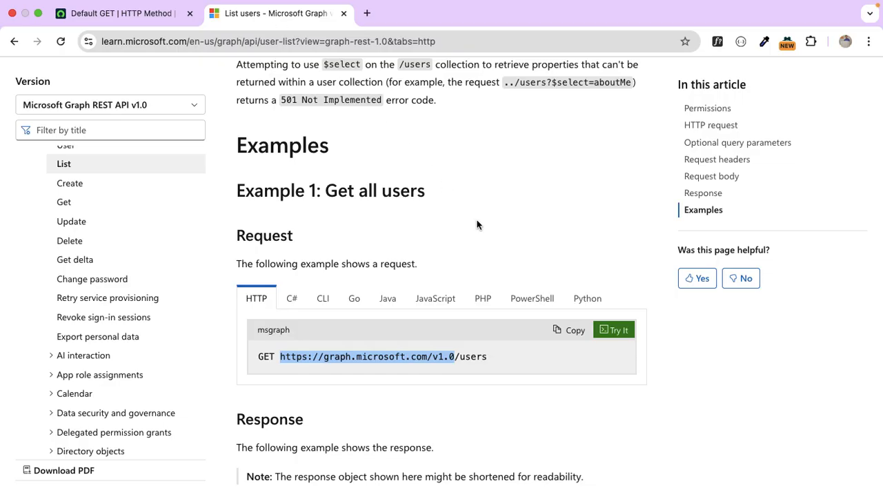
left_click(486, 365)
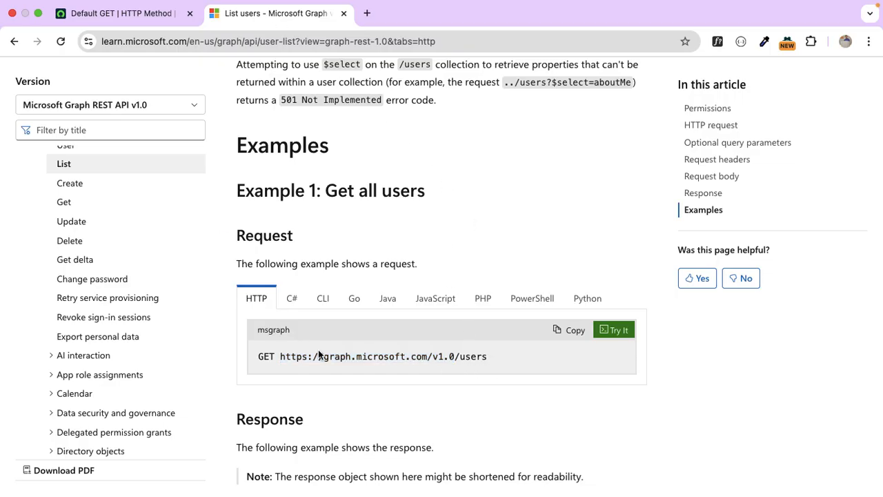
left_click_drag(281, 354, 493, 363)
key("super+c")
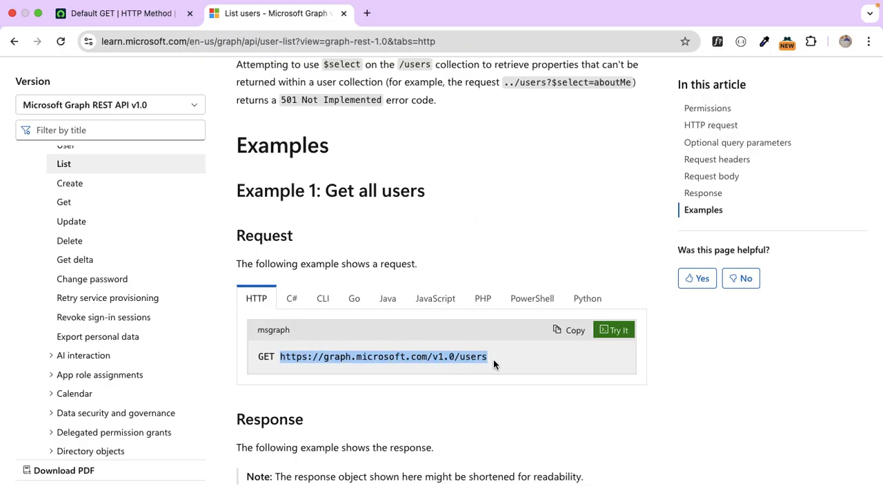
left_click(122, 13)
triple_click(342, 243)
key("super+v")
left_click(327, 282)
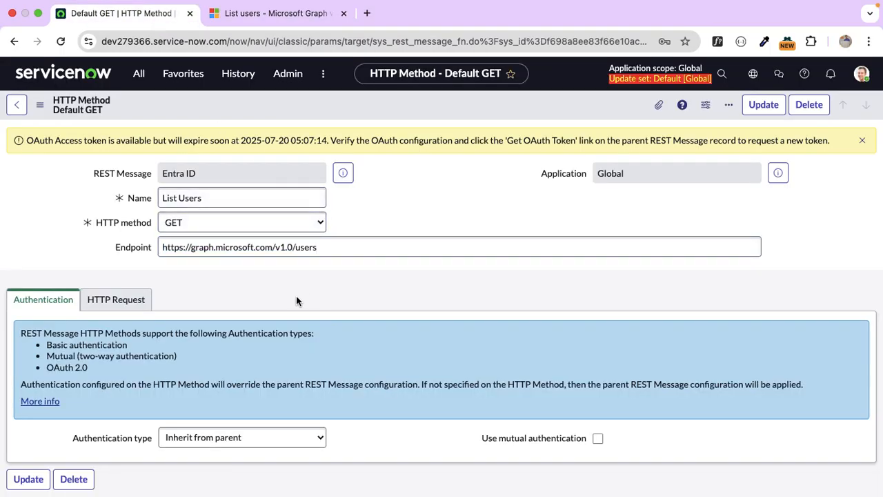
Review the method's authentication type options, leaving it on Inherit from parent.
scroll(292, 302, "down", 2)
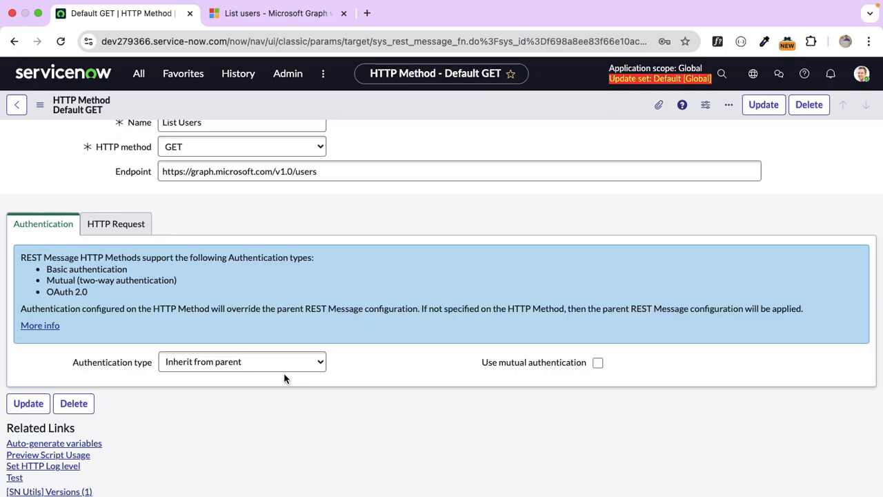
scroll(272, 280, "up", 2)
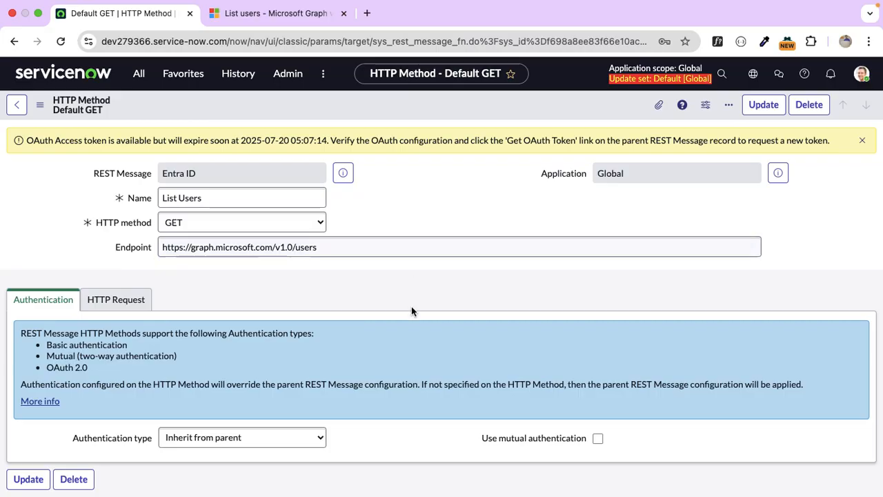
scroll(398, 400, "down", 3)
left_click(284, 318)
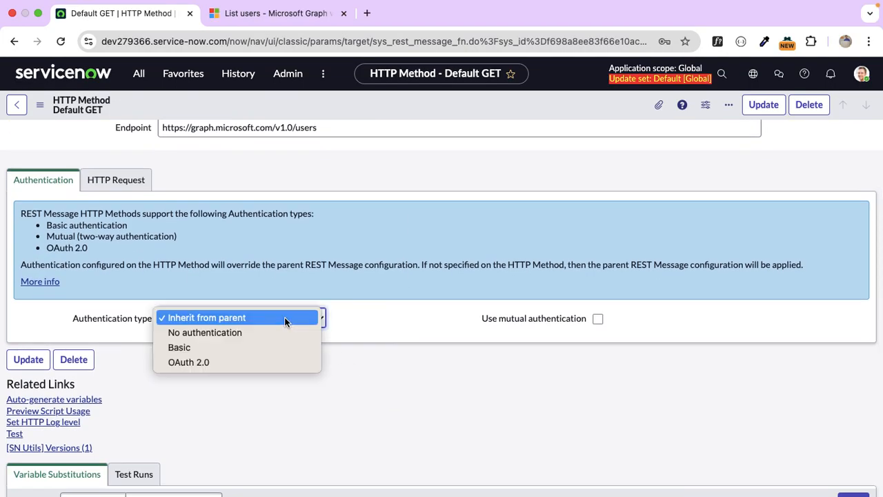
left_click(392, 316)
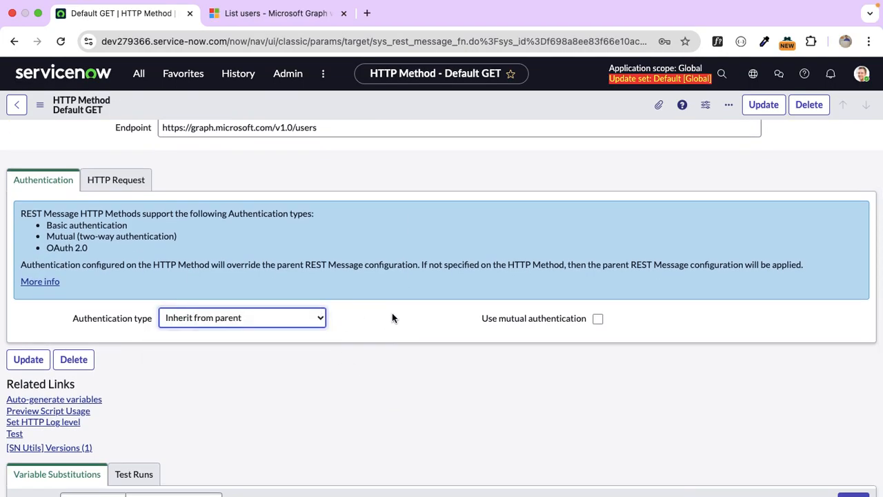
Add an HTTP header named Accept with the value application/json to the method's HTTP request.
left_click(117, 181)
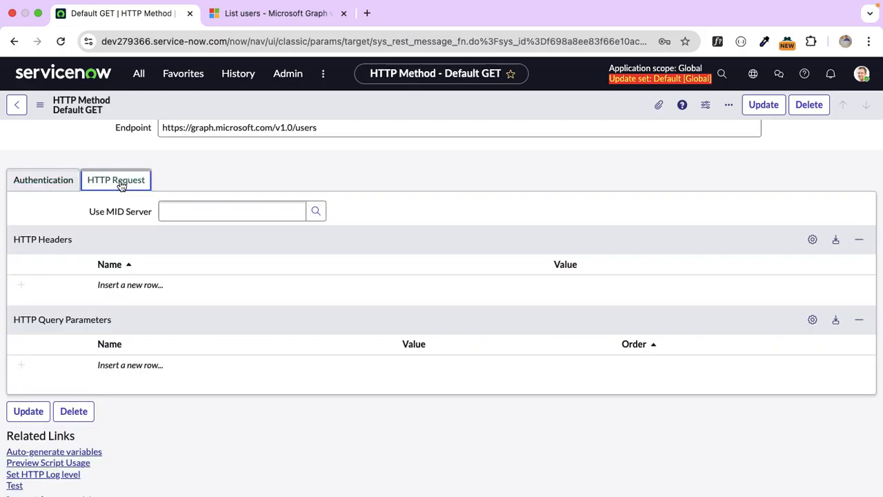
double_click(174, 284)
type("Accept")
key("Return")
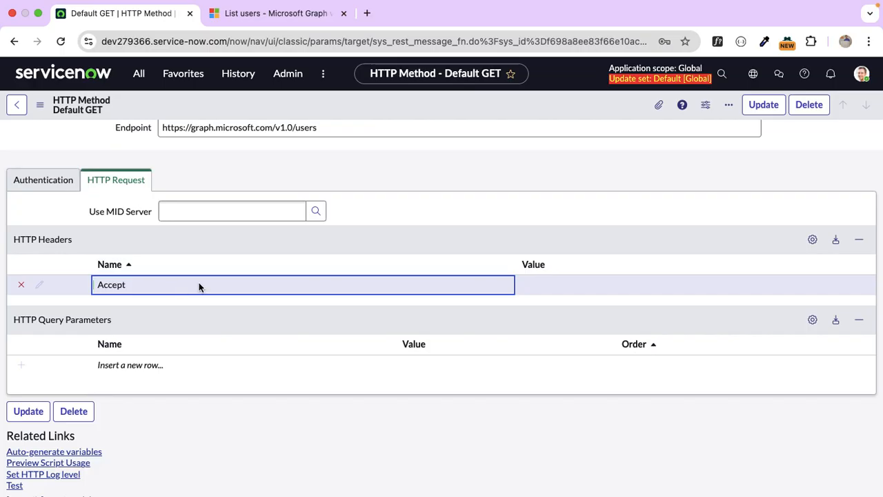
double_click(573, 281)
type("app")
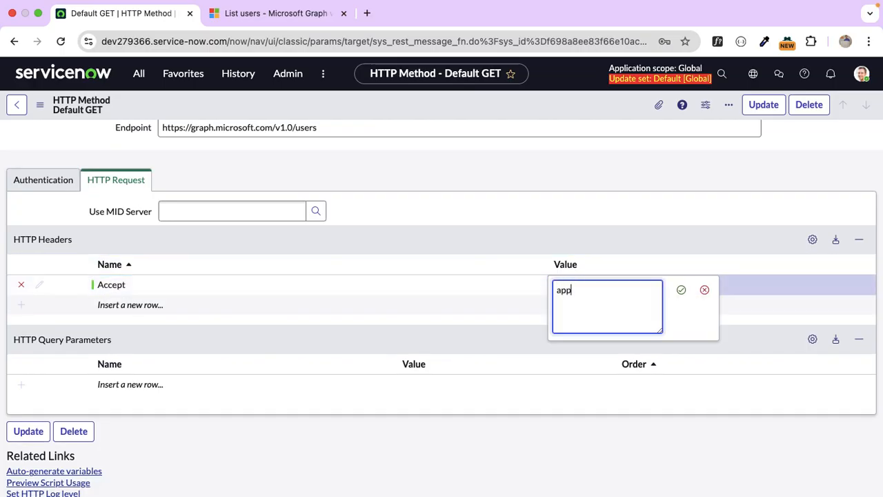
type("lication/json")
key("Return")
Add a second HTTP header named Content-Type with the value application/json and save the HTTP method record.
double_click(249, 306)
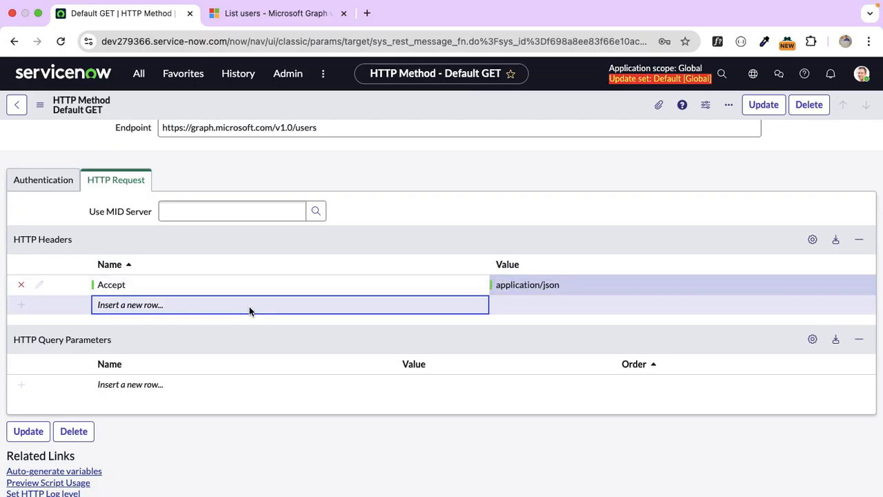
type("Content-Type")
key("Return")
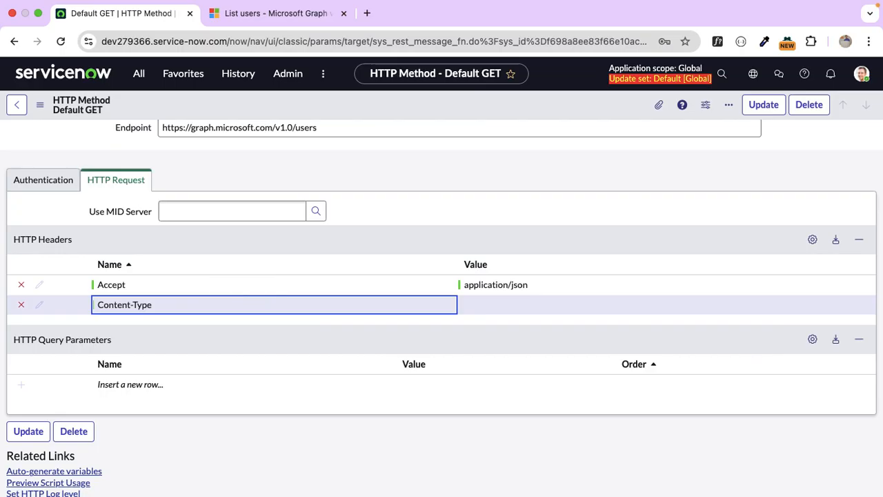
double_click(507, 304)
type("a")
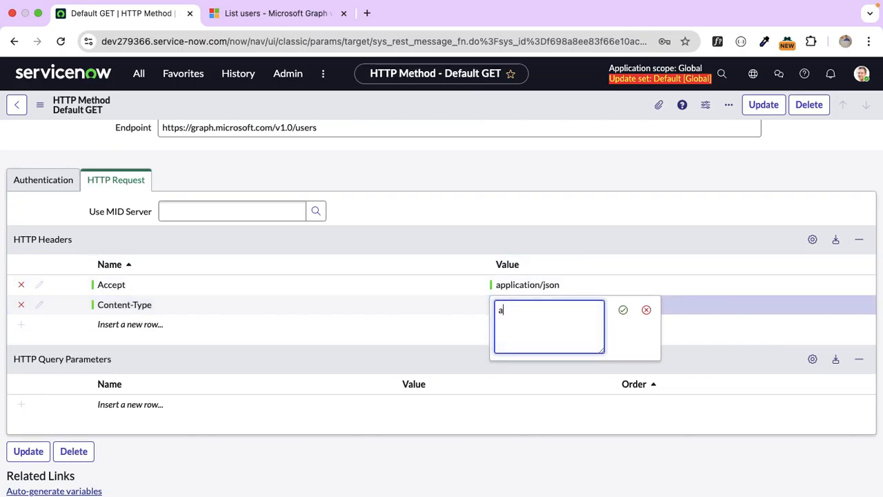
type("pplication/json")
key("Return")
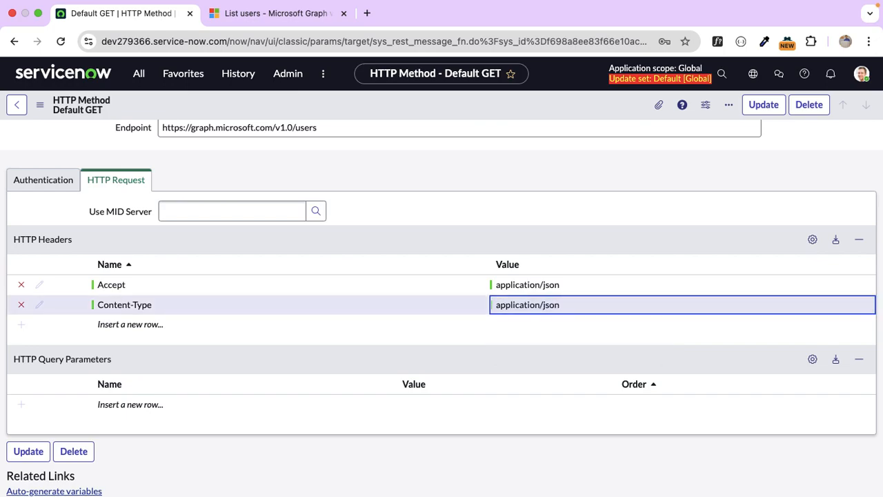
right_click(521, 98)
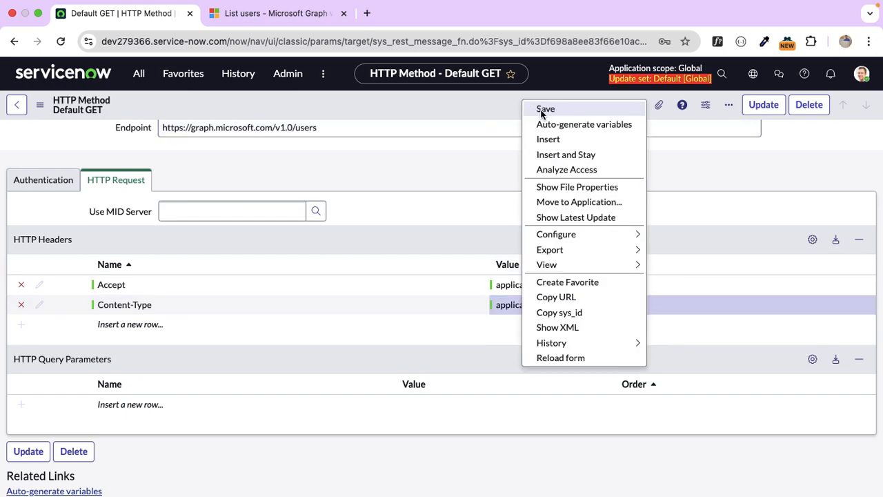
left_click(542, 111)
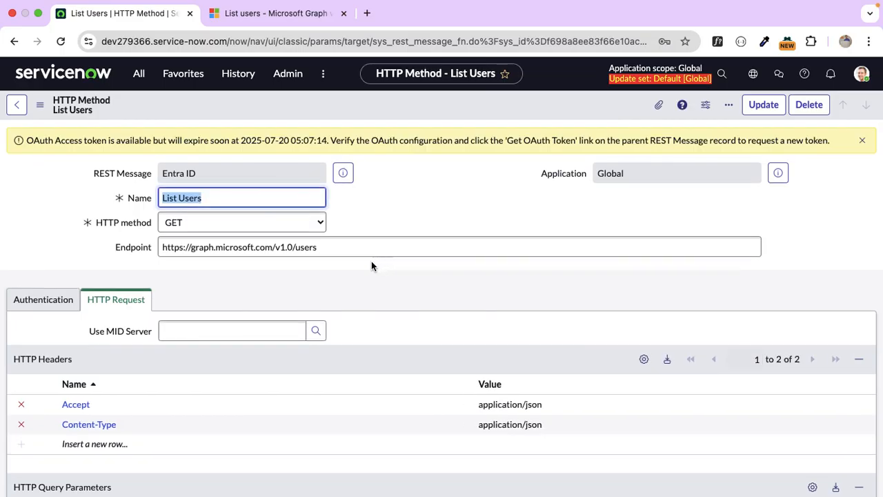
Recheck the List Users method's authentication settings and run its test.
scroll(366, 265, "down", 3)
left_click(17, 188)
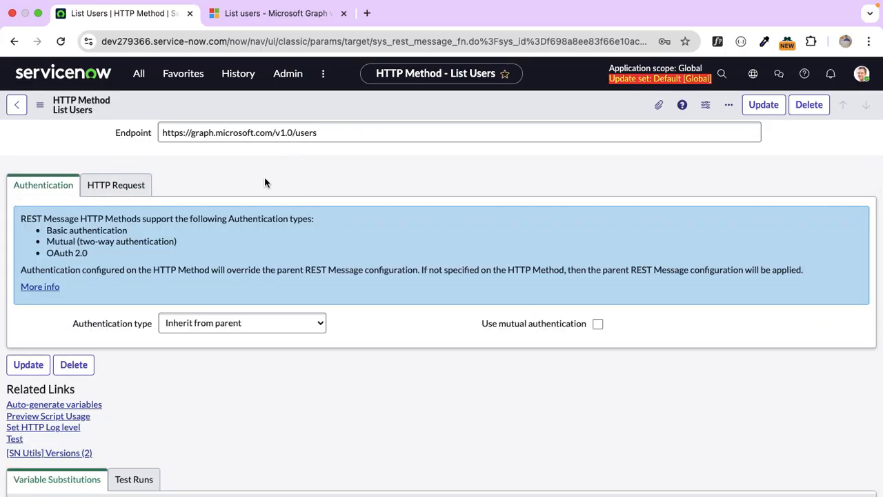
scroll(265, 183, "down", 5)
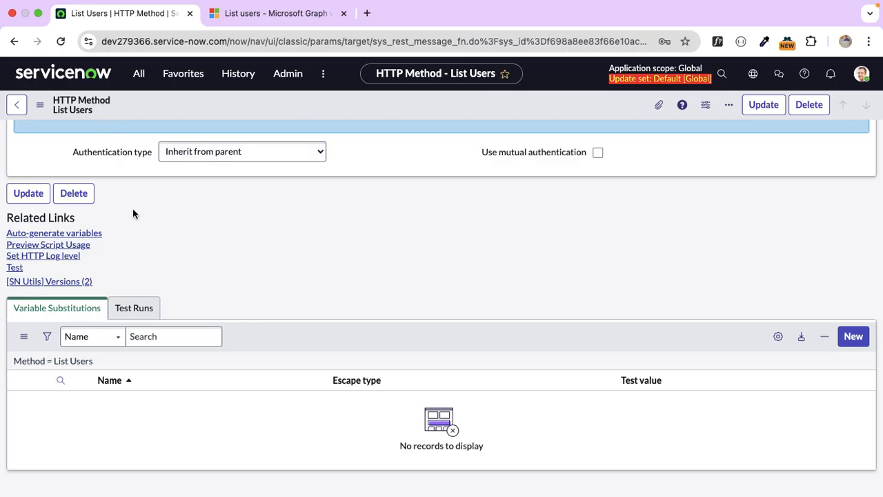
left_click(14, 268)
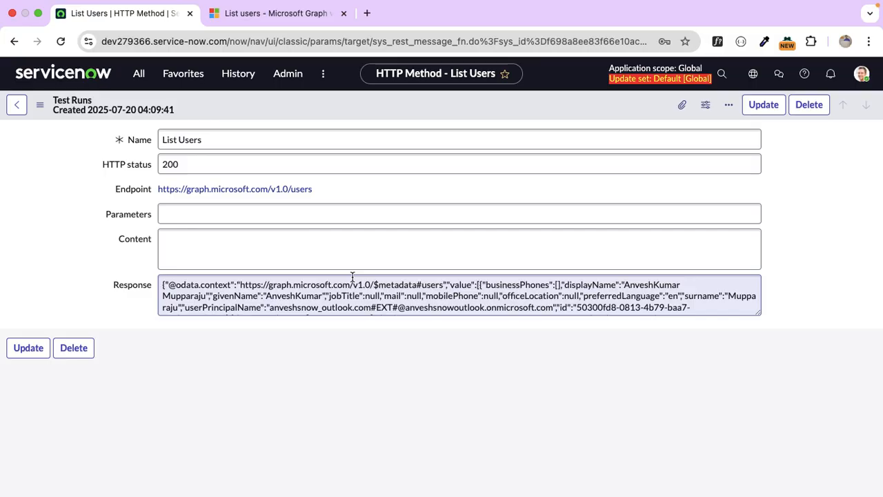
Examine the test run's HTTP status and the user records returned in its response.
triple_click(352, 276)
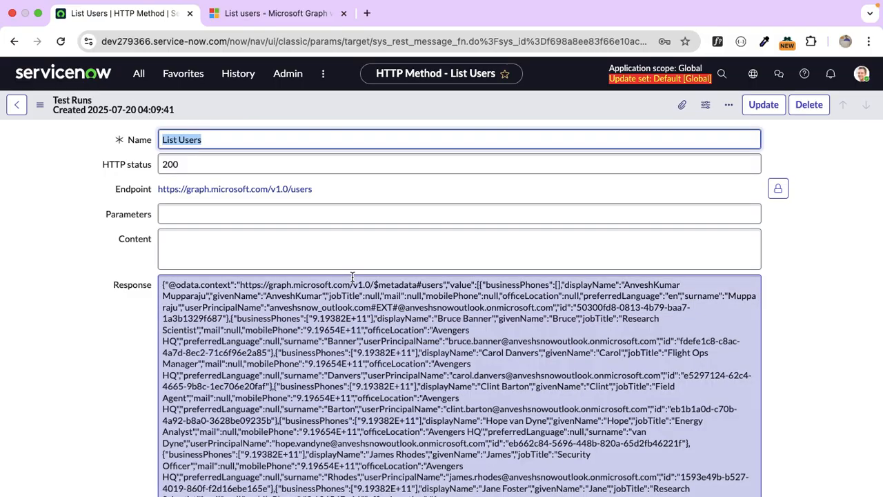
scroll(352, 276, "down", 1)
scroll(352, 276, "up", 1)
left_click(118, 328)
scroll(118, 328, "down", 2)
scroll(118, 328, "down", 1)
scroll(111, 298, "up", 2)
triple_click(424, 292)
left_click(423, 291)
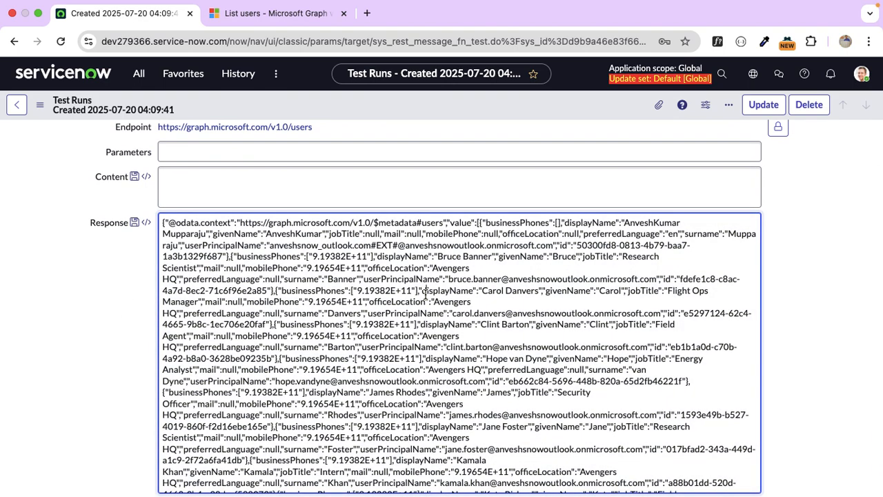
scroll(51, 313, "up", 2)
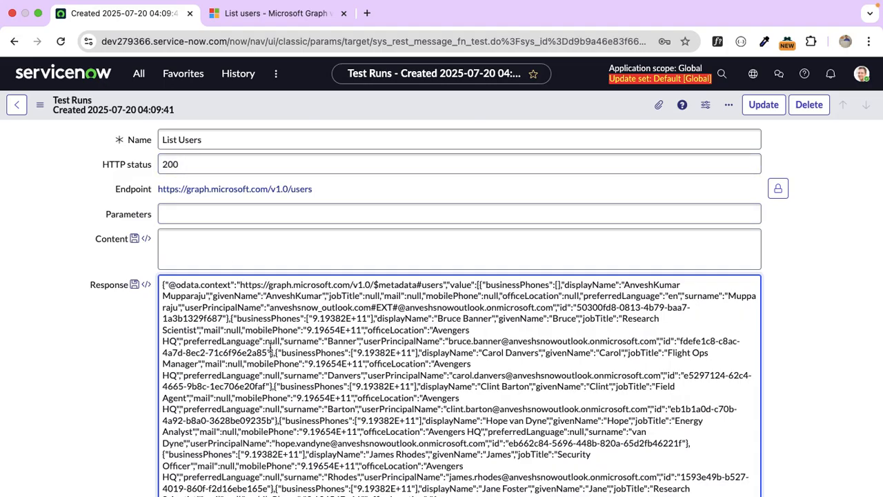
Copy the whole test response, paste it into the input editor on jsonformatter.org, and close that site to return to the test run.
key("super+a")
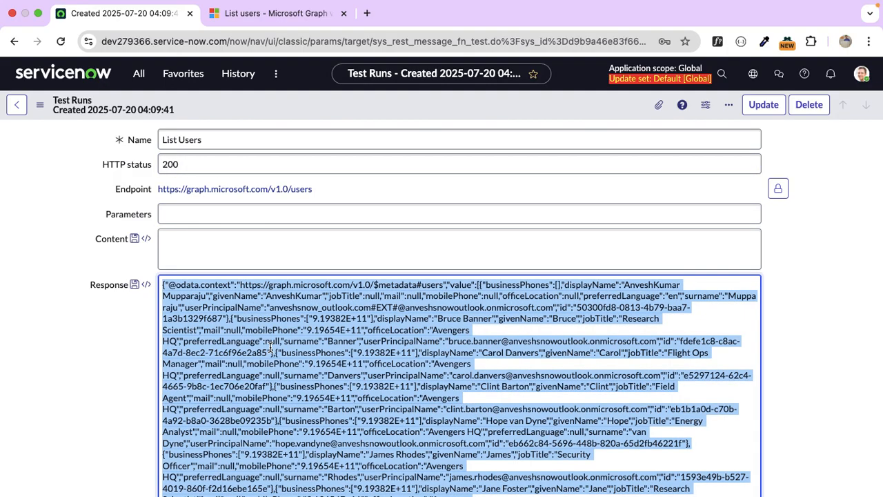
left_click(373, 343)
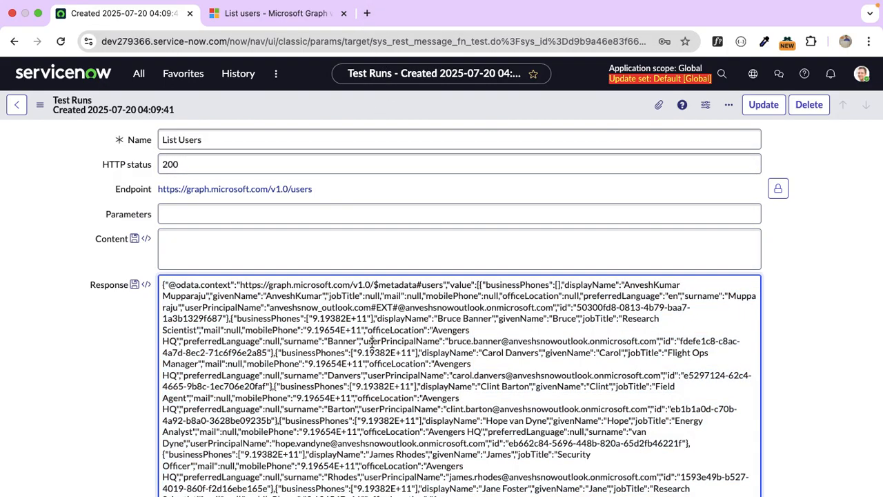
left_click(366, 14)
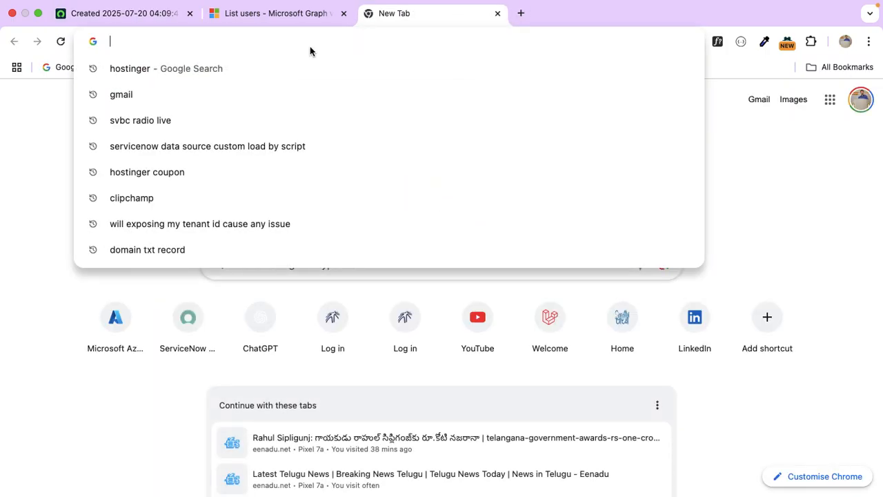
type("json")
key("Return")
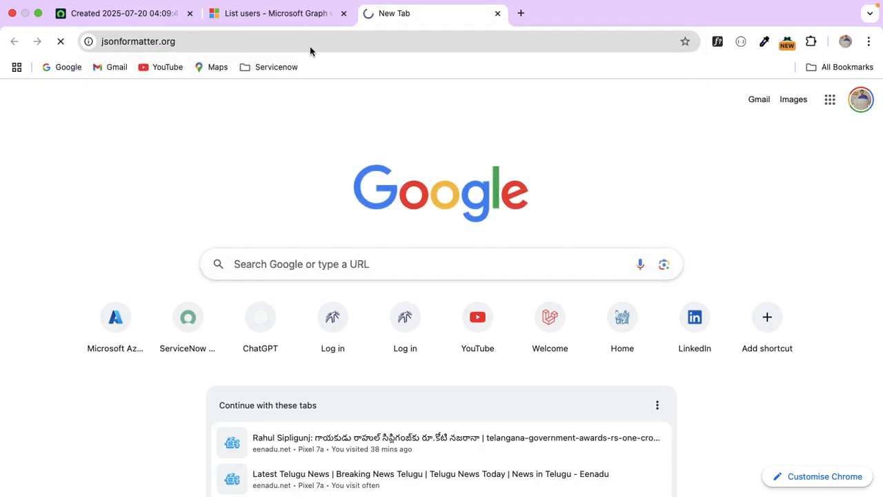
key("super+a")
key("BackSpace")
key("super+v")
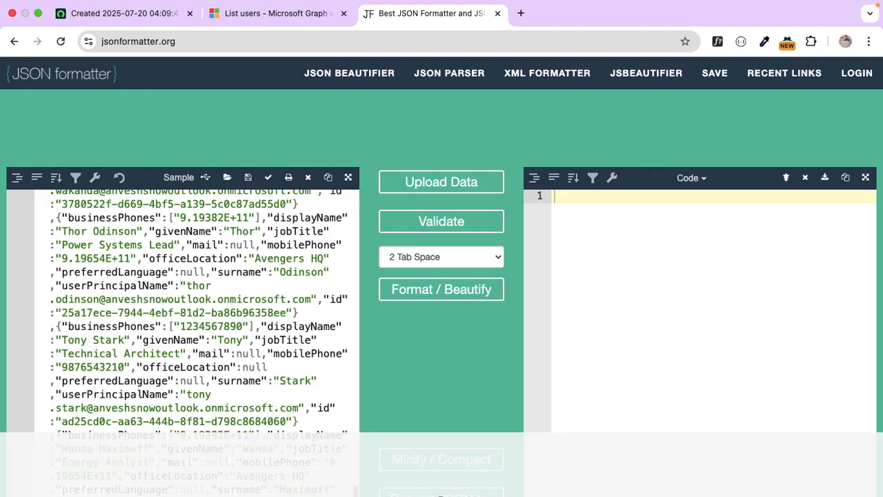
left_click(497, 13)
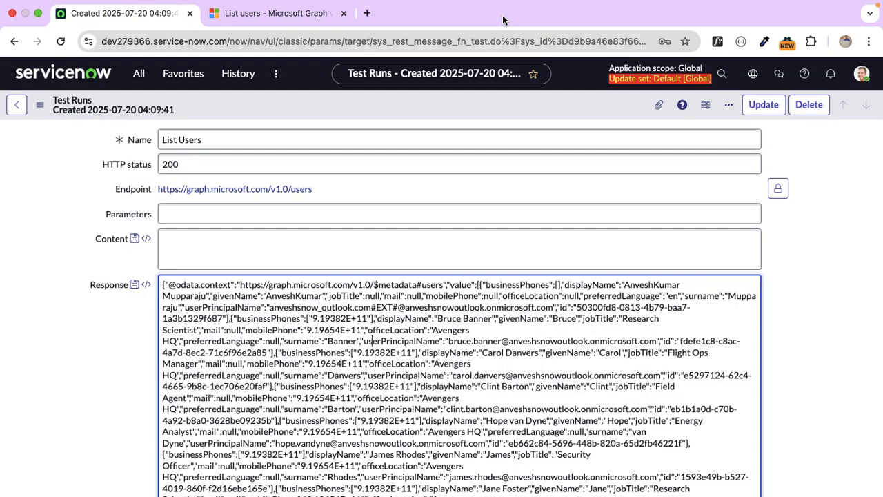